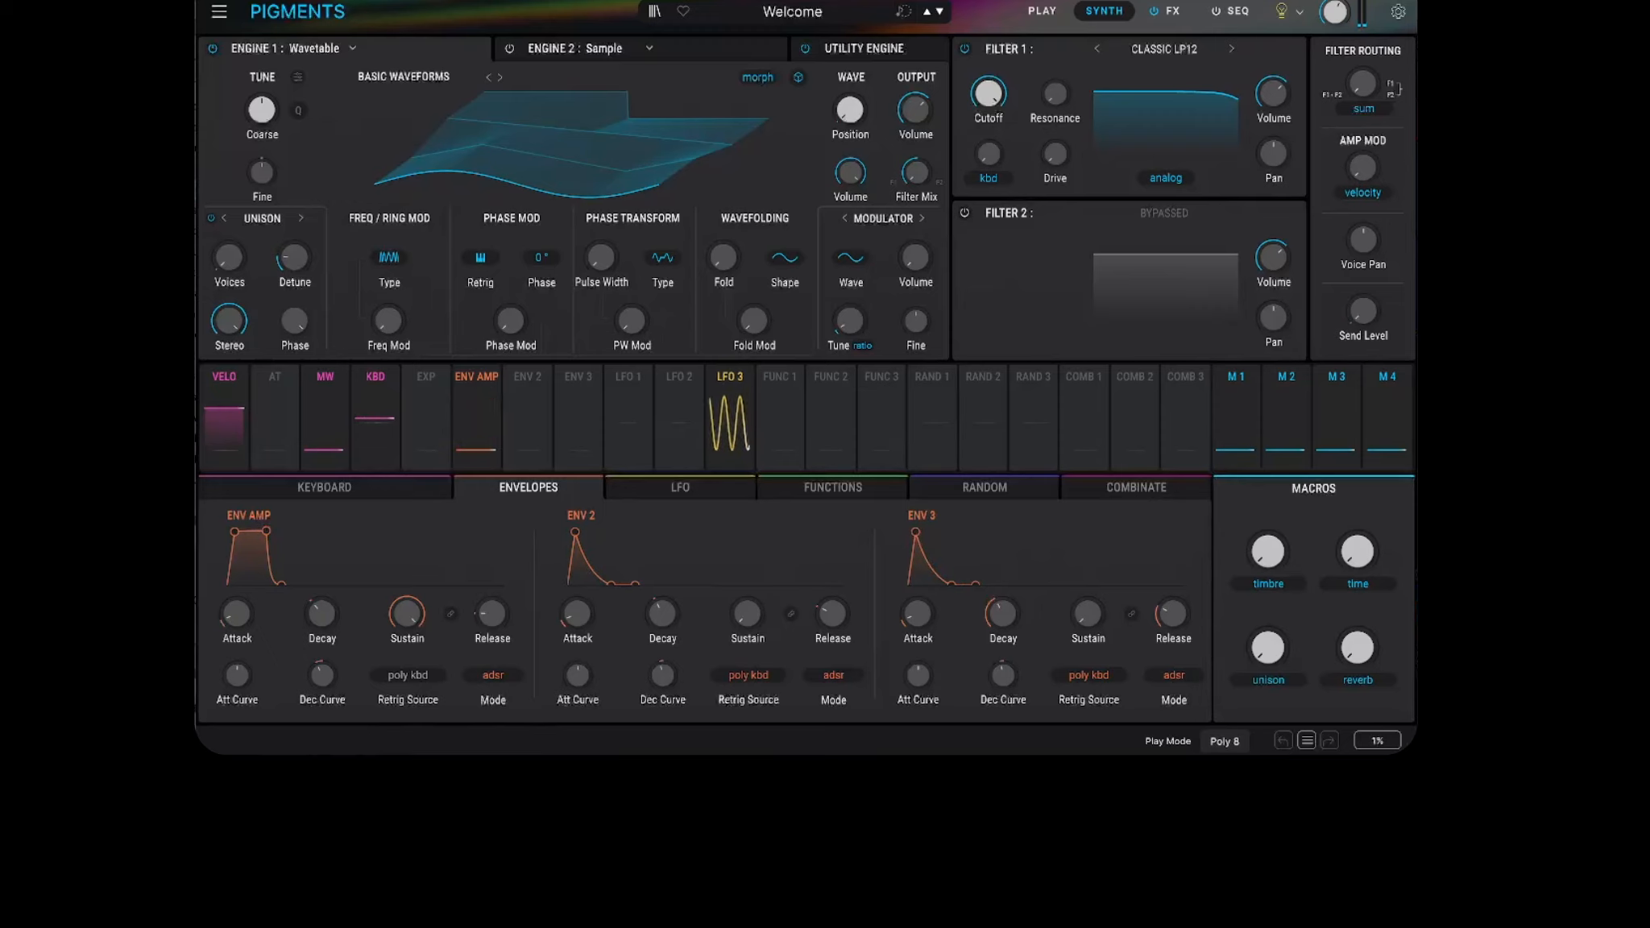
# Enable the sequencer, show its page and slow down the synced playback rate
pyautogui.click(1217, 11)
pyautogui.click(1236, 12)
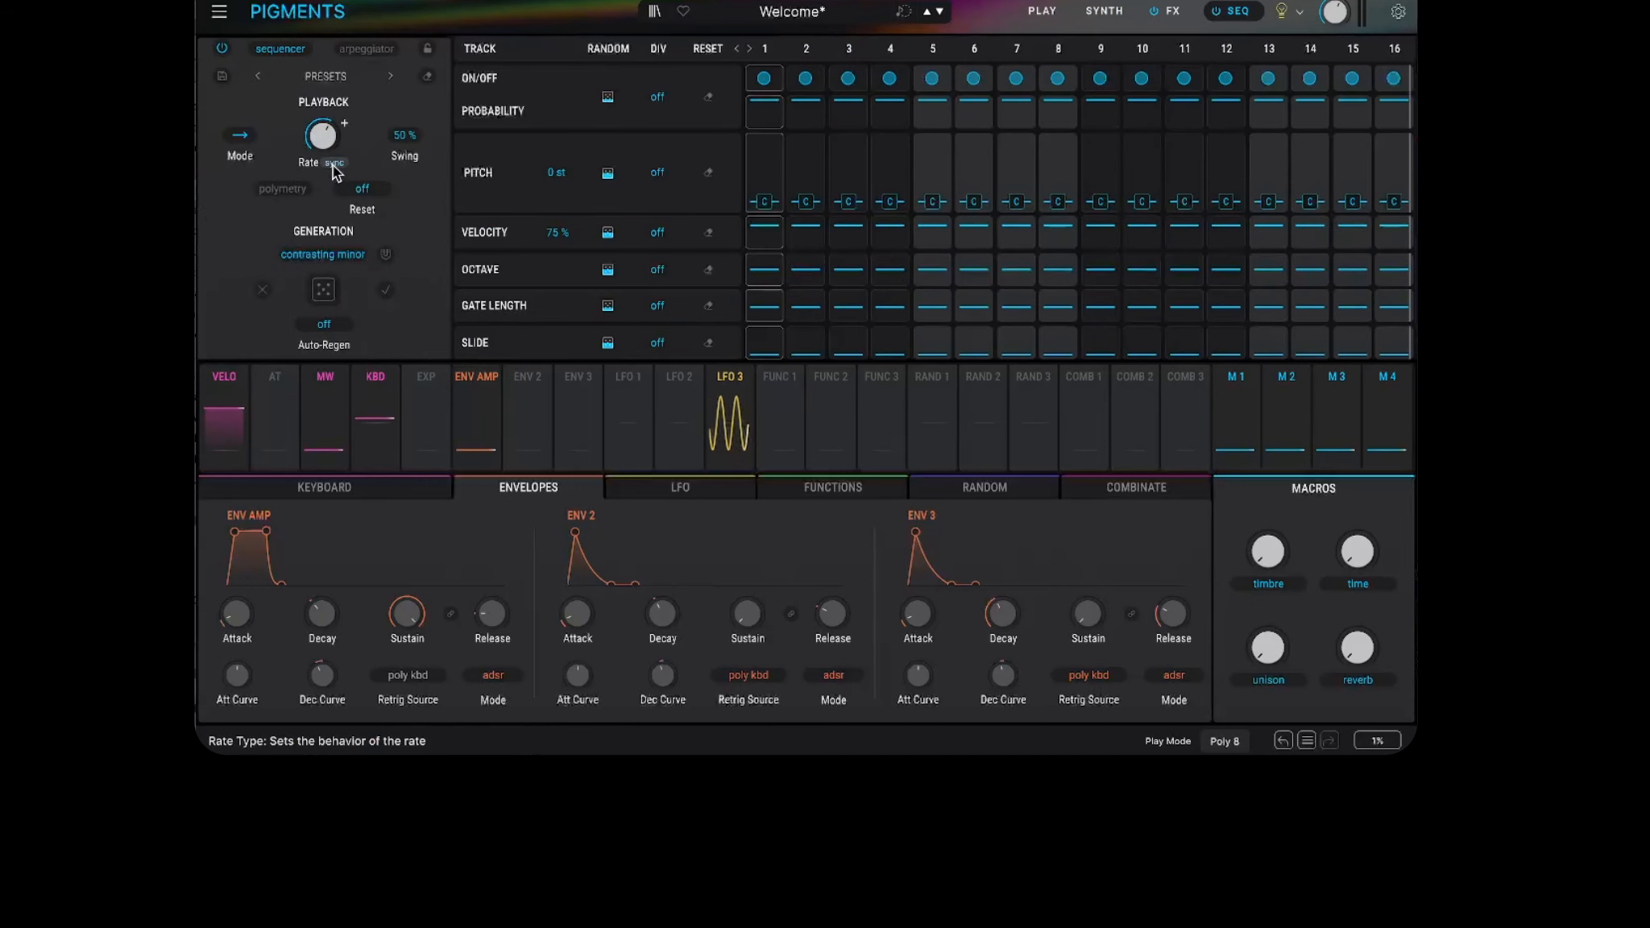
pyautogui.moveTo(325, 145); pyautogui.dragTo(325, 144)
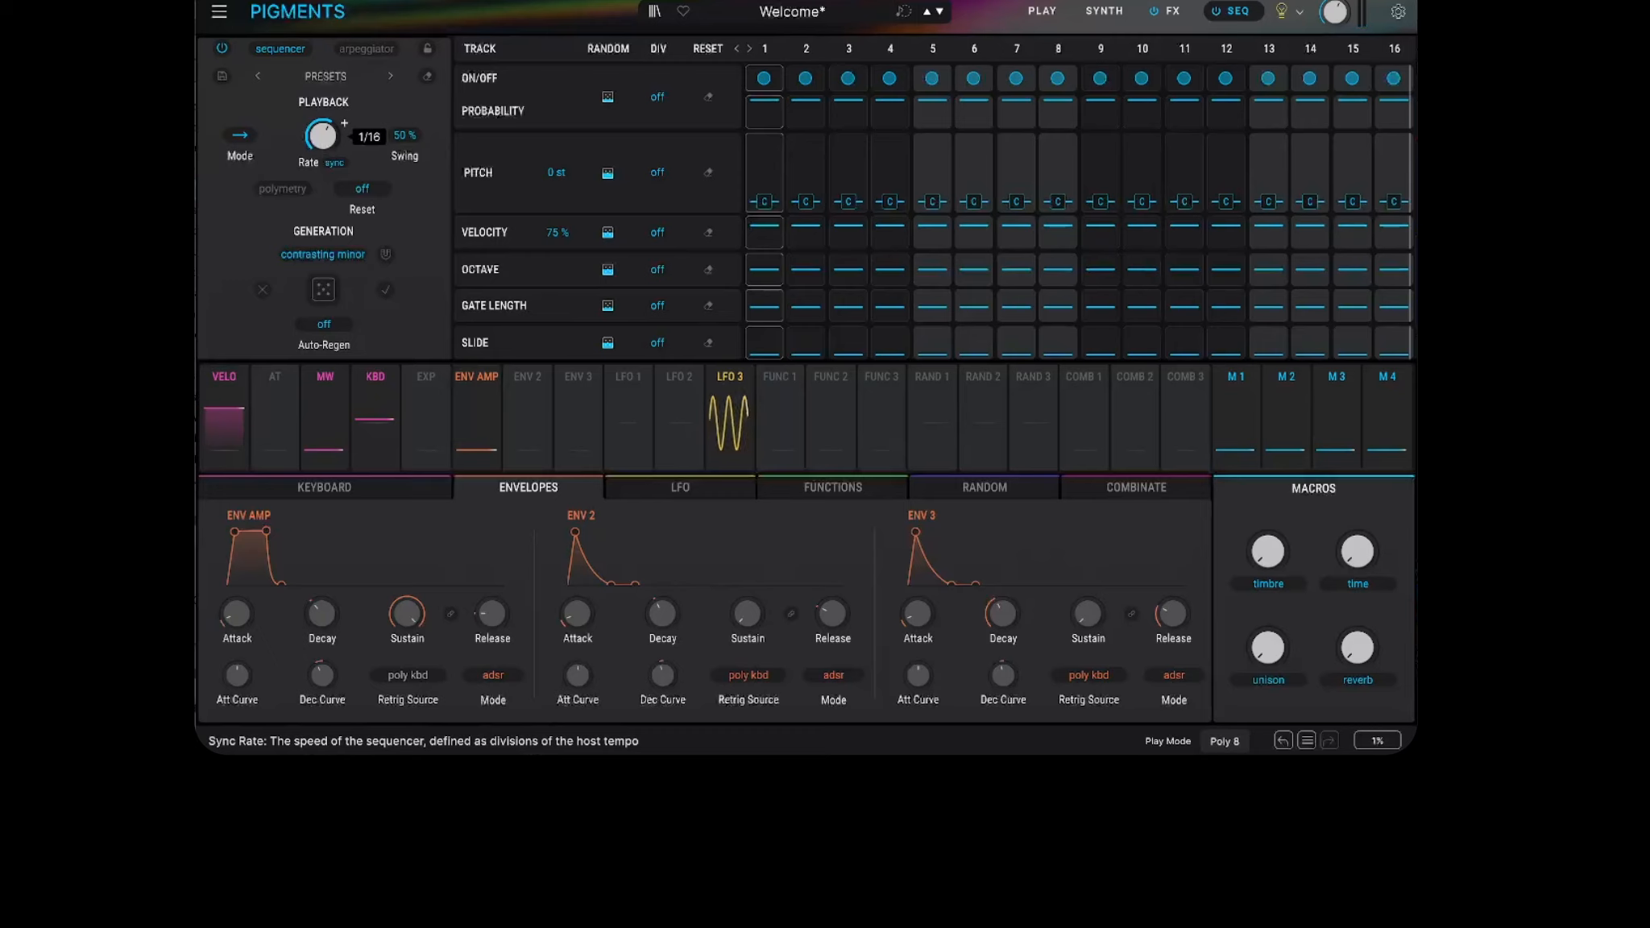
pyautogui.moveTo(322, 136); pyautogui.dragTo(325, 151)
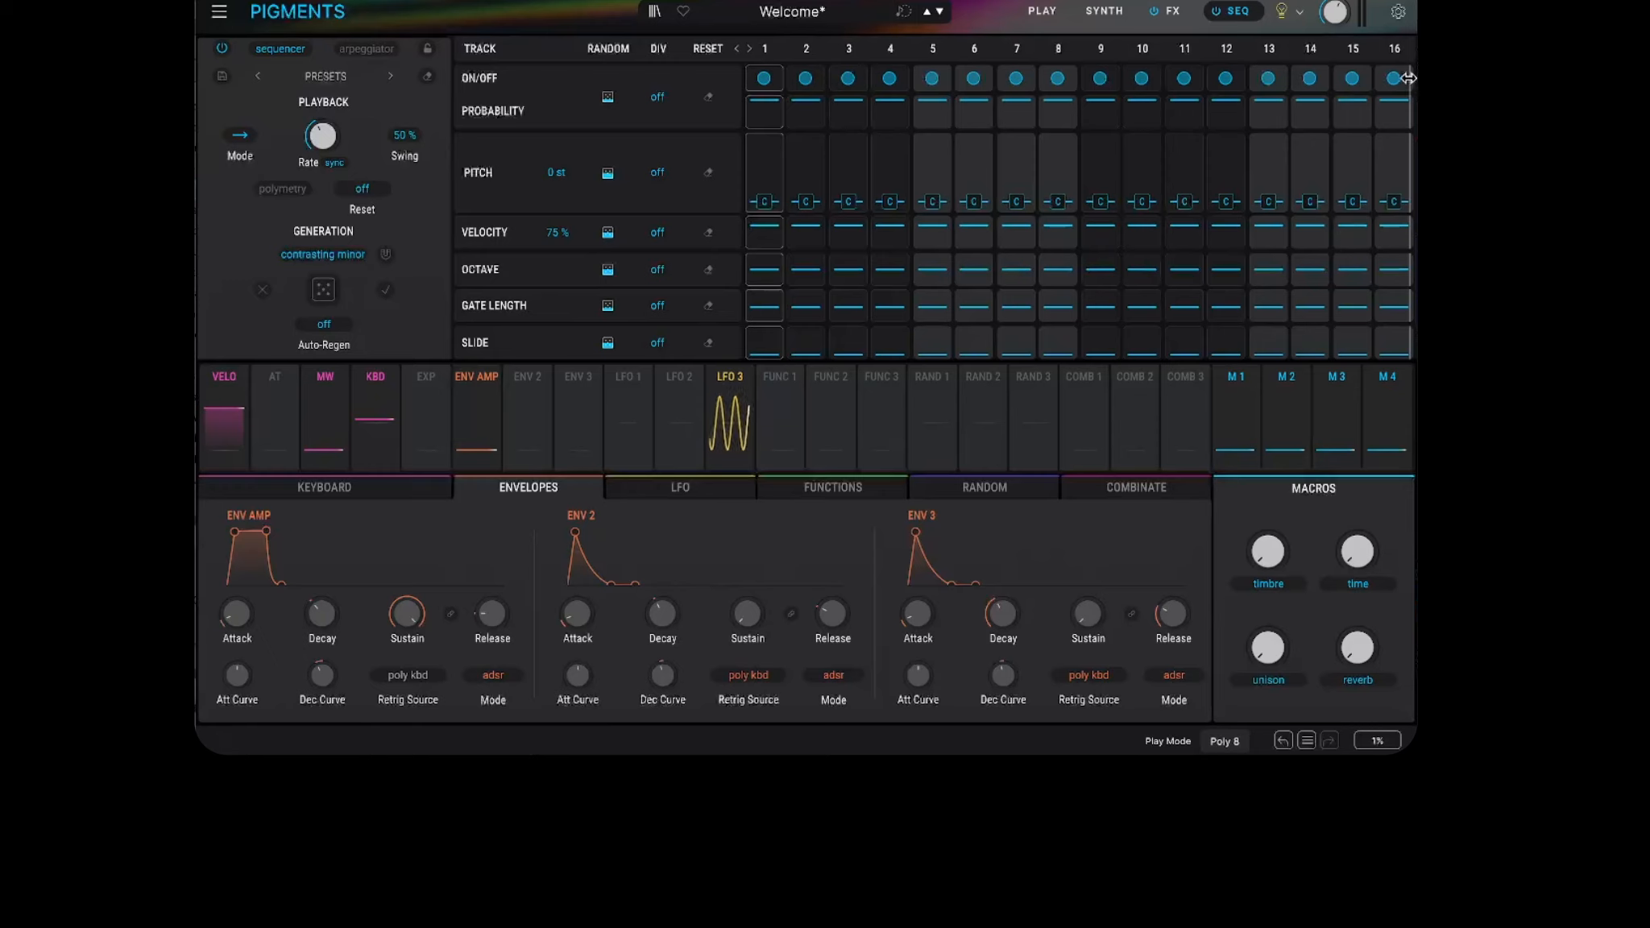
# Try a ten-step sequence length and restore it to 16 steps
pyautogui.moveTo(1408, 77); pyautogui.dragTo(1153, 110)
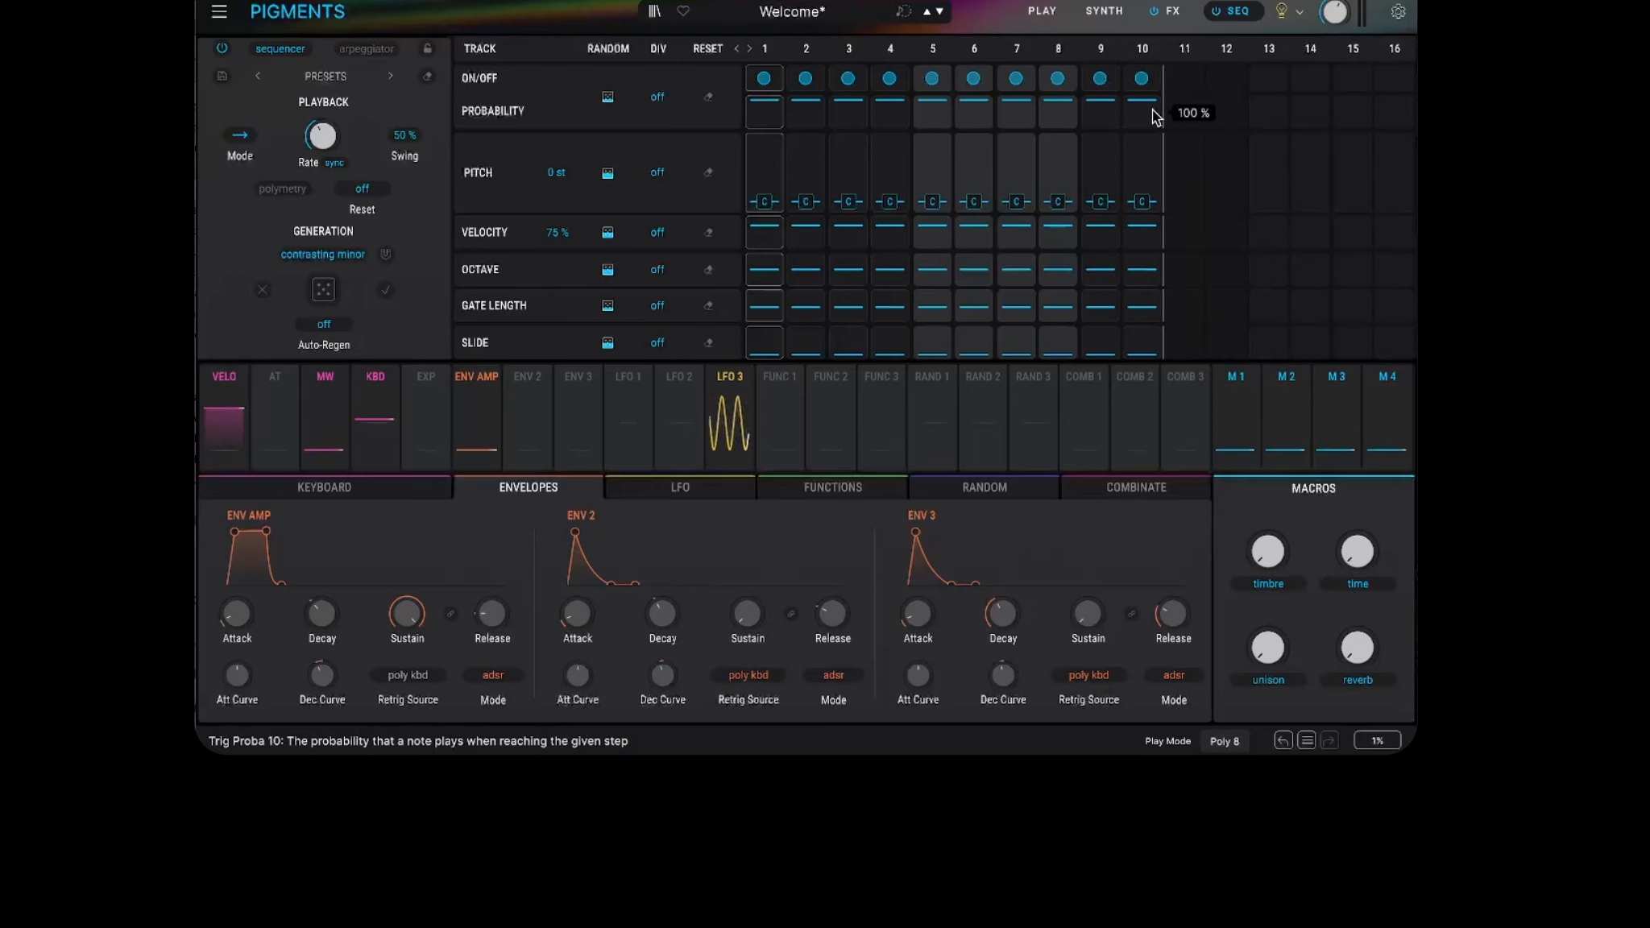
pyautogui.moveTo(1164, 85); pyautogui.dragTo(1400, 101)
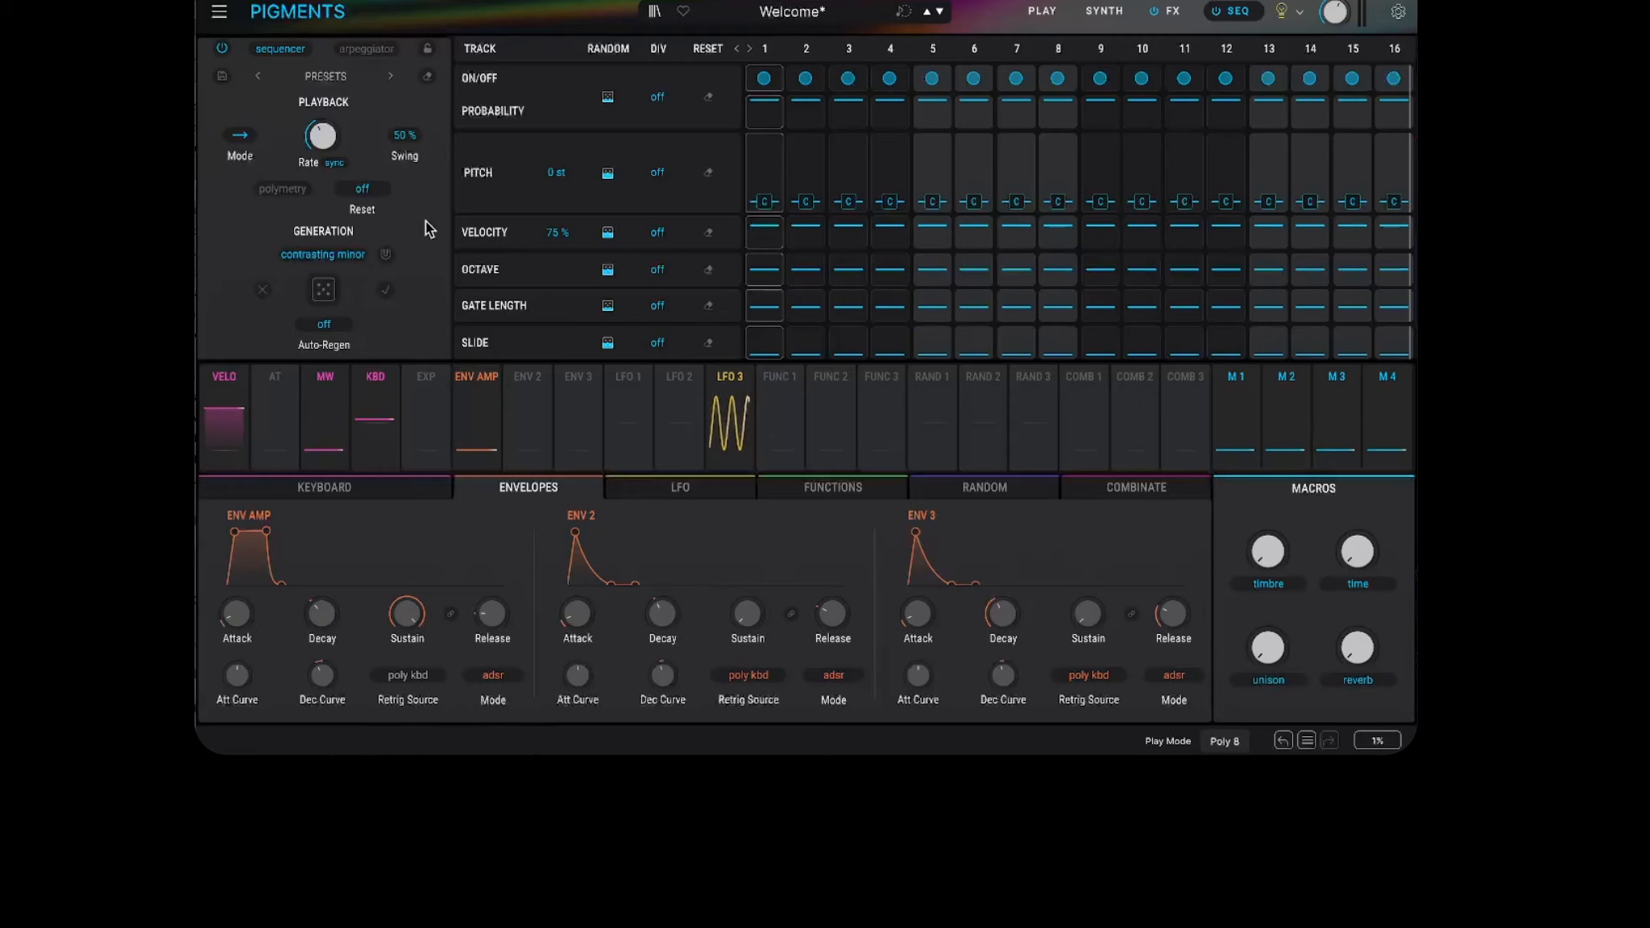
# Set the sequencer's generation scale to Minor Penta and try raising the pitch of step 1 within that scale
pyautogui.click(355, 256)
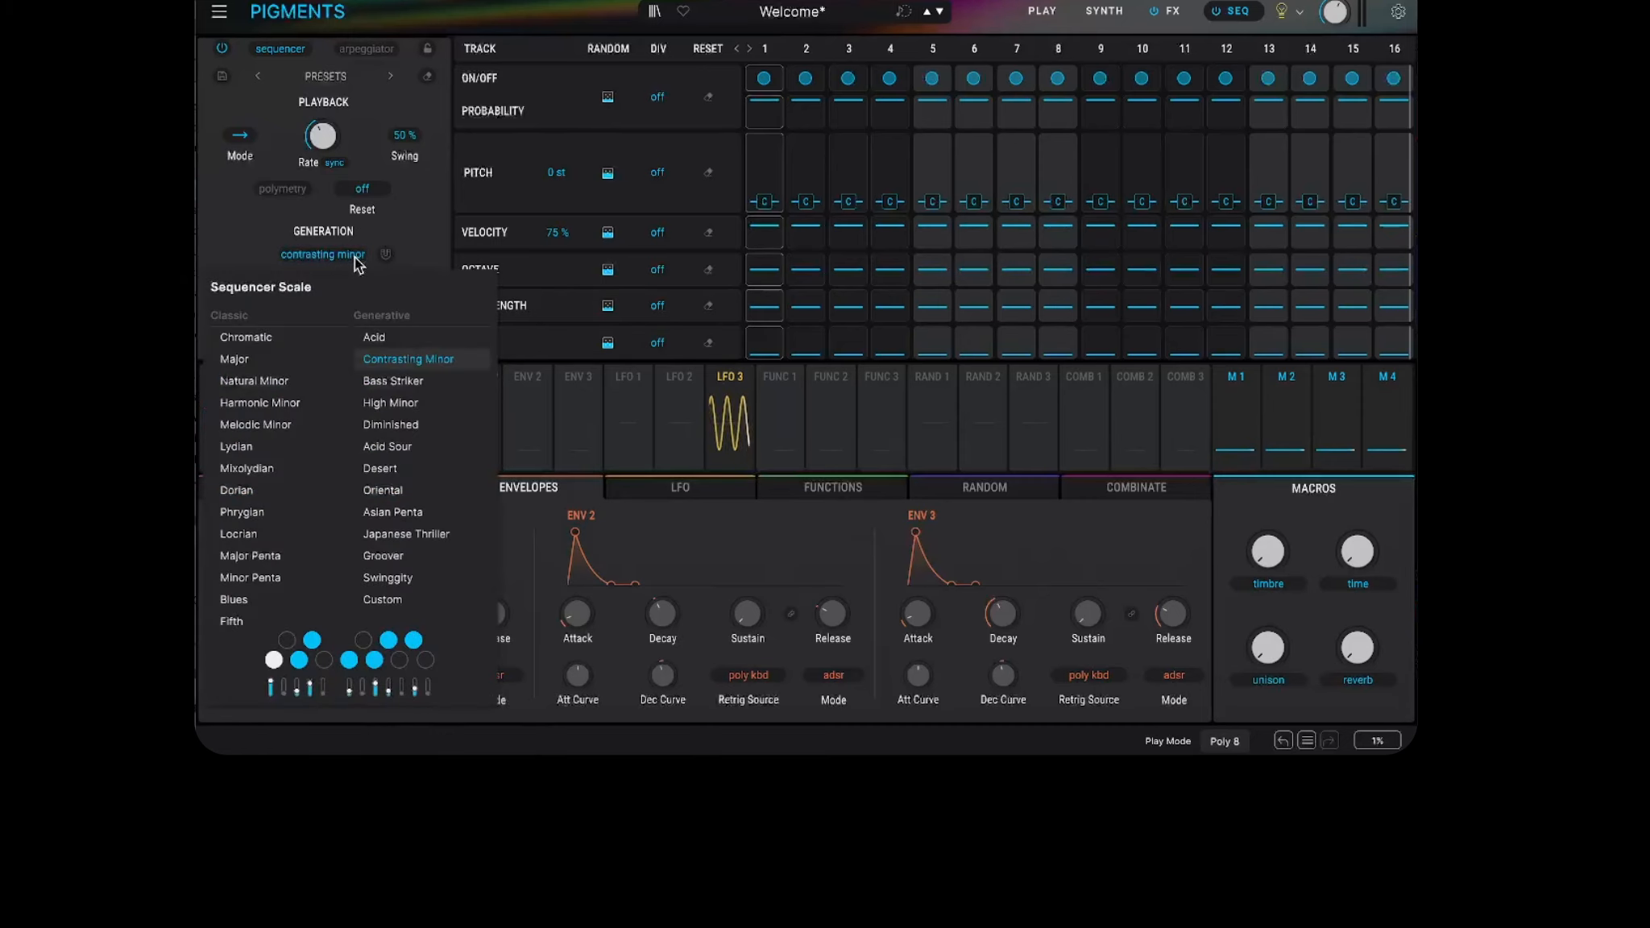
pyautogui.click(265, 577)
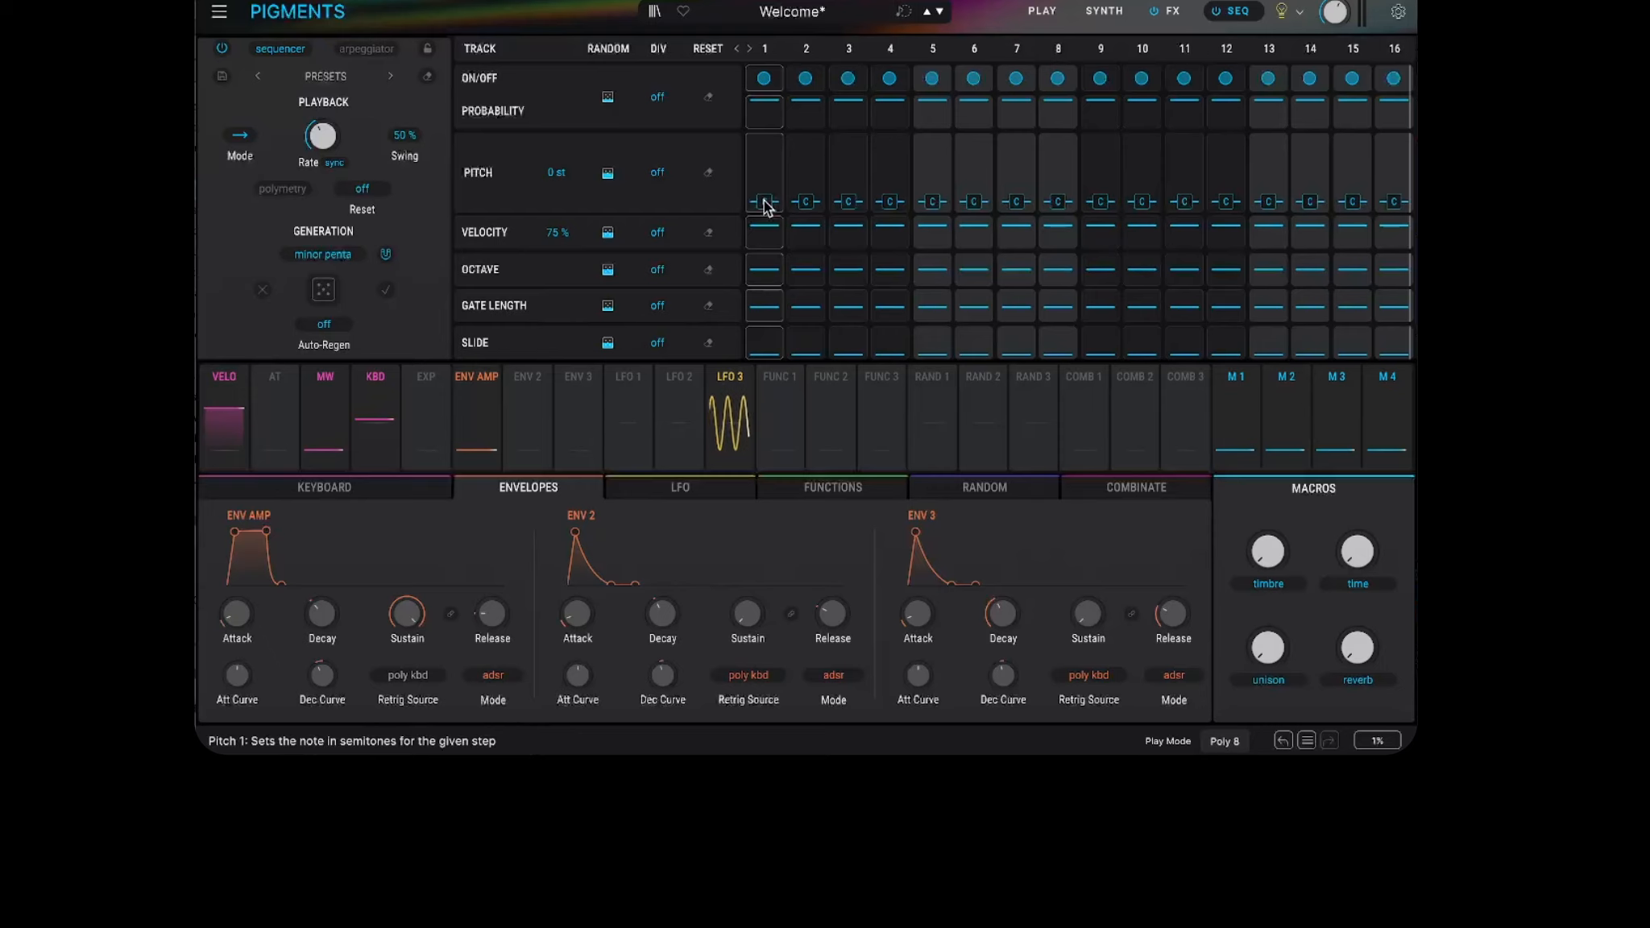
pyautogui.moveTo(765, 200); pyautogui.dragTo(780, 139)
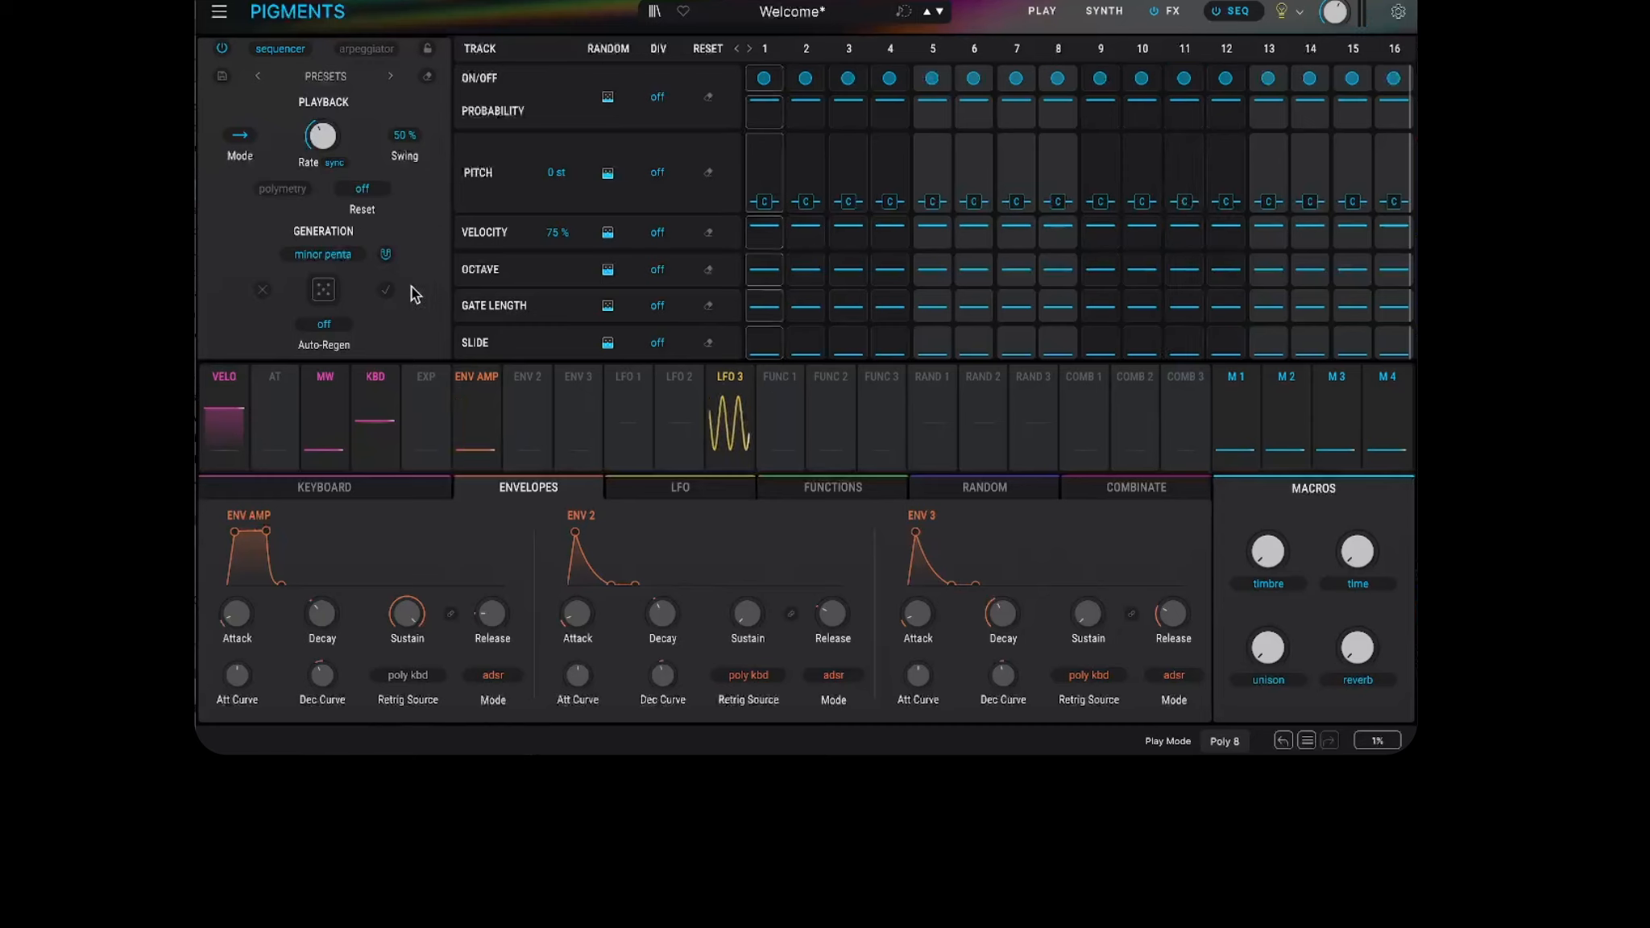
# Examine the per-note probability boosts in the Minor Penta scale settings
pyautogui.click(338, 256)
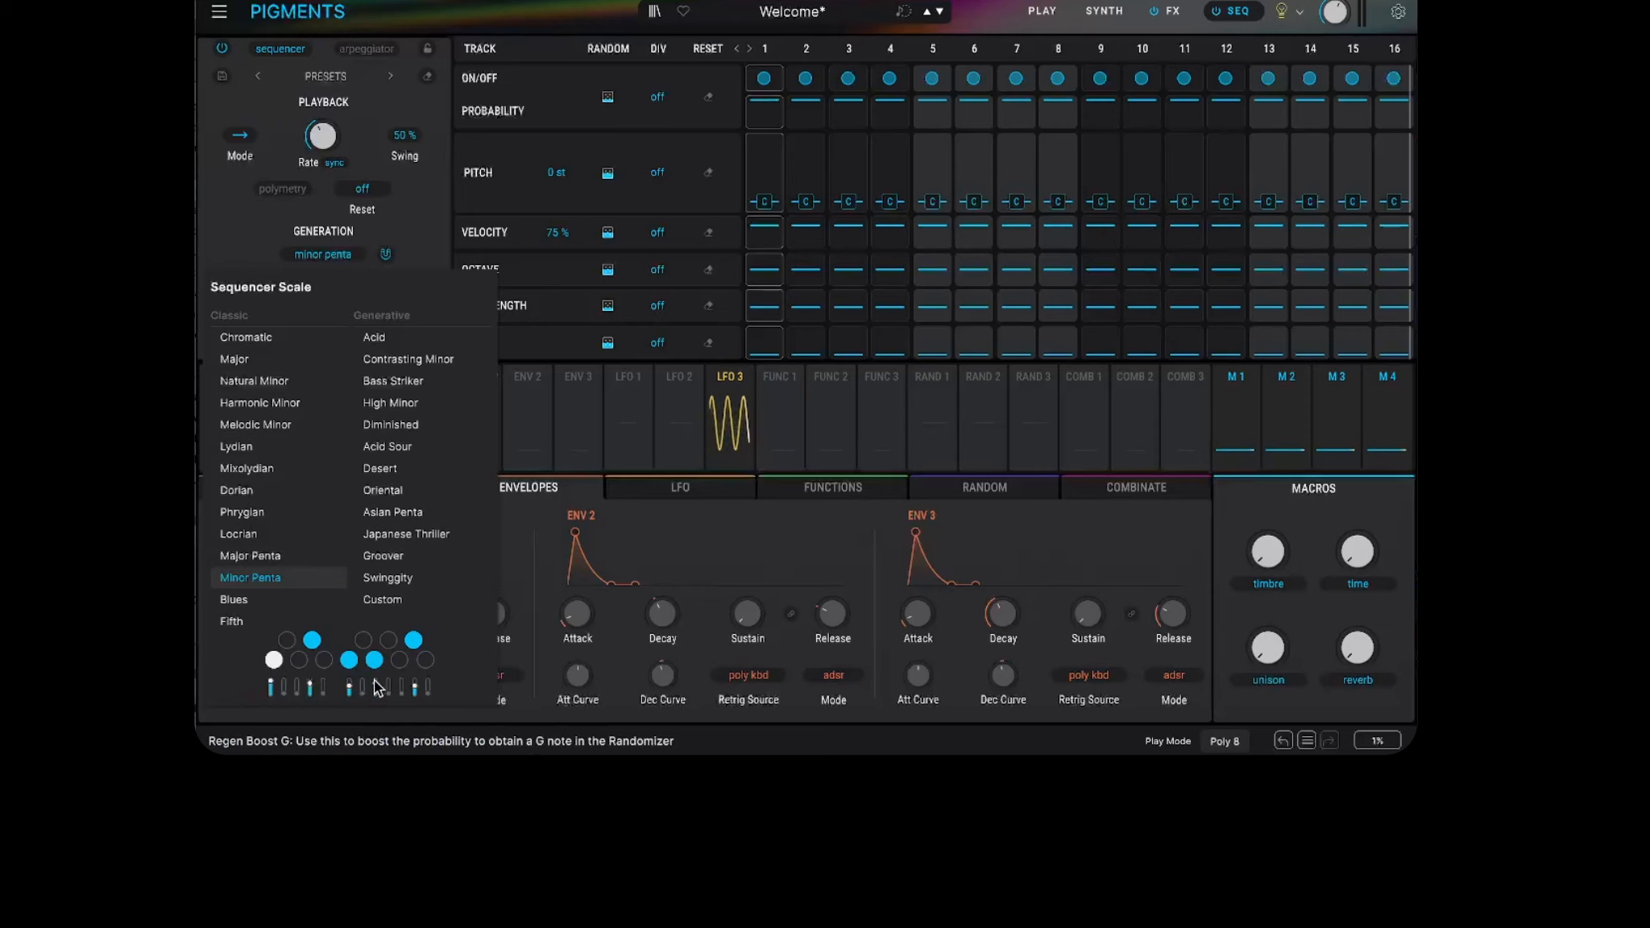
pyautogui.moveTo(311, 688)
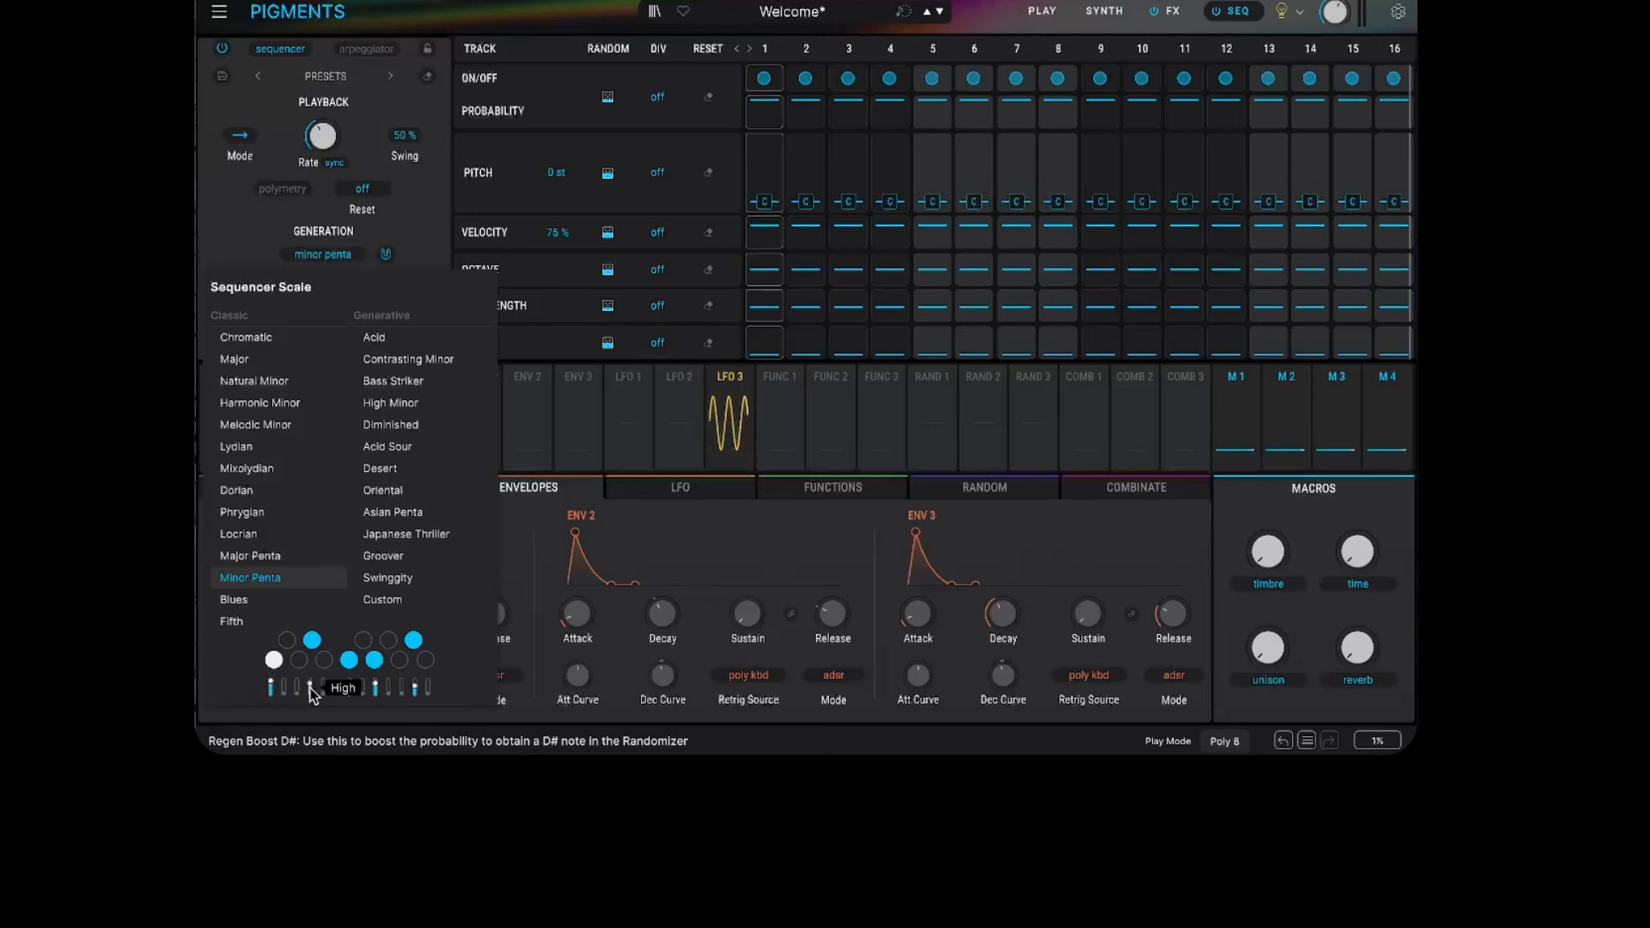
pyautogui.click(429, 241)
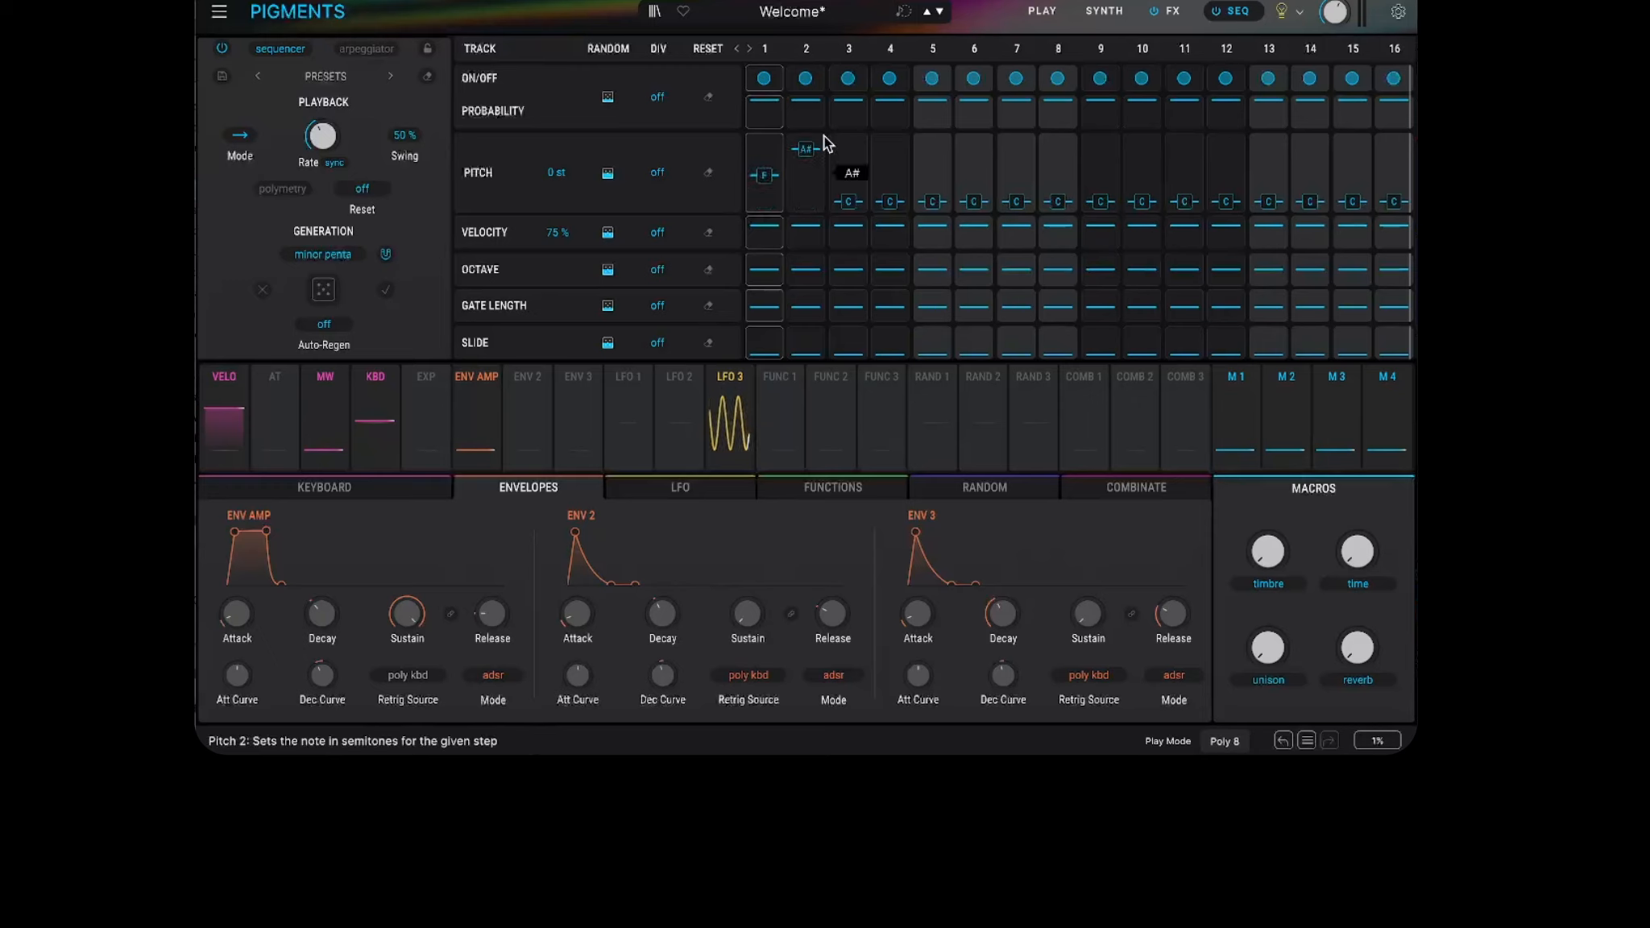
# Set the pitches to F, A#, D#, G on steps 1–4 and D#, G, A# on steps 6–8, and shorten the sequence to eight steps
pyautogui.moveTo(850, 202); pyautogui.dragTo(851, 183)
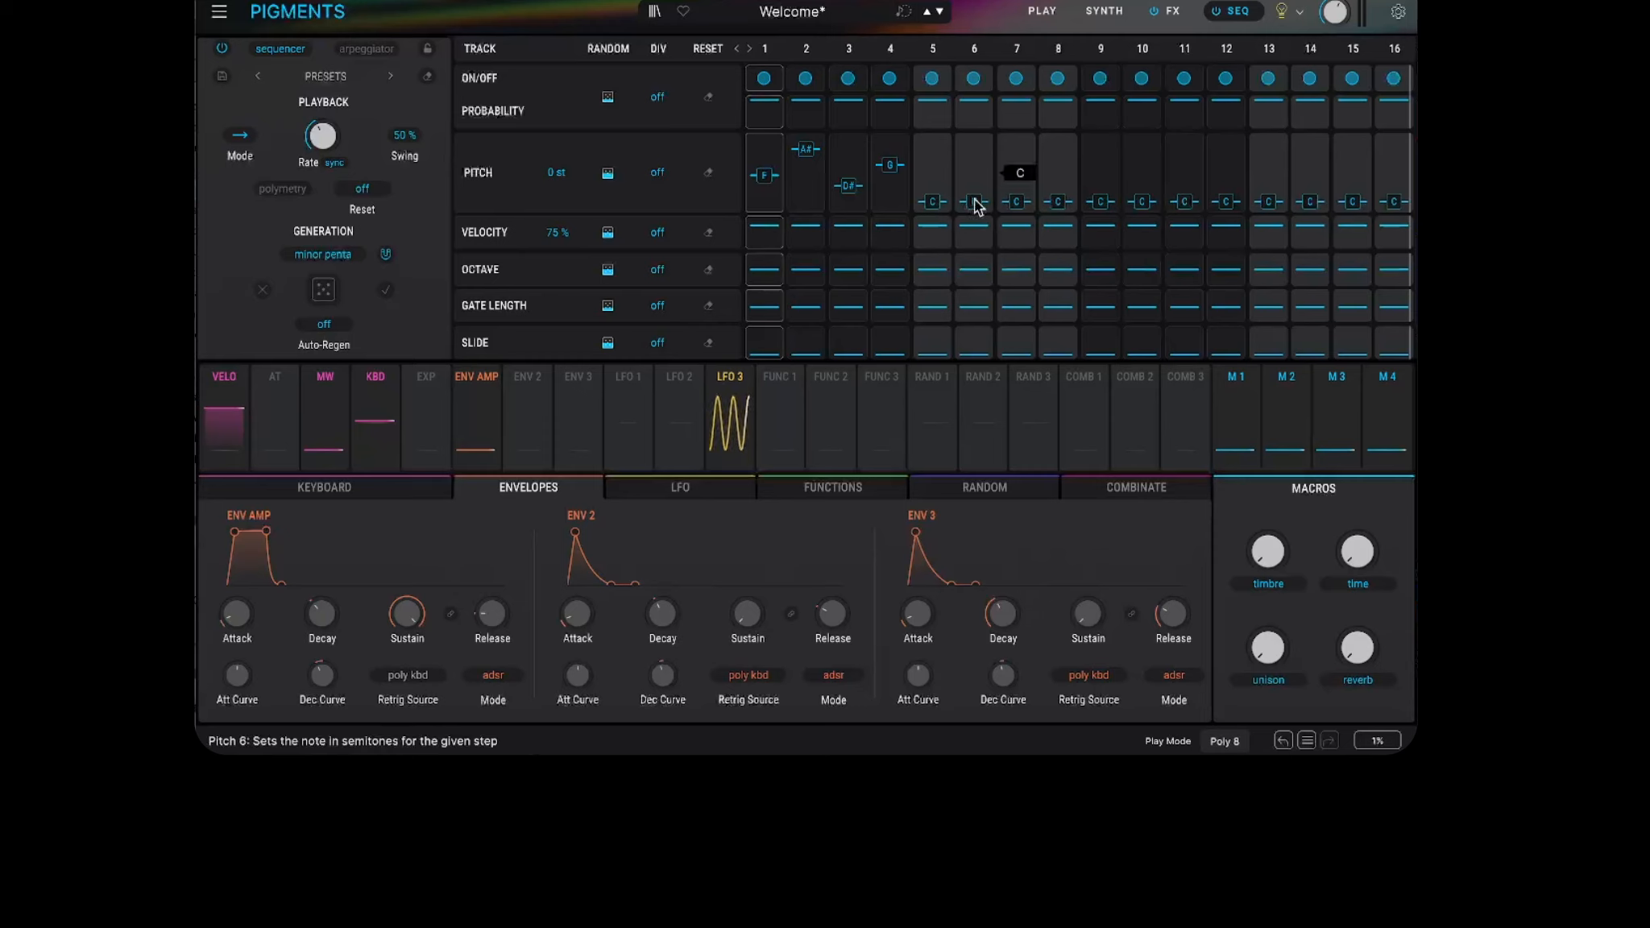
pyautogui.moveTo(975, 202); pyautogui.dragTo(1068, 130)
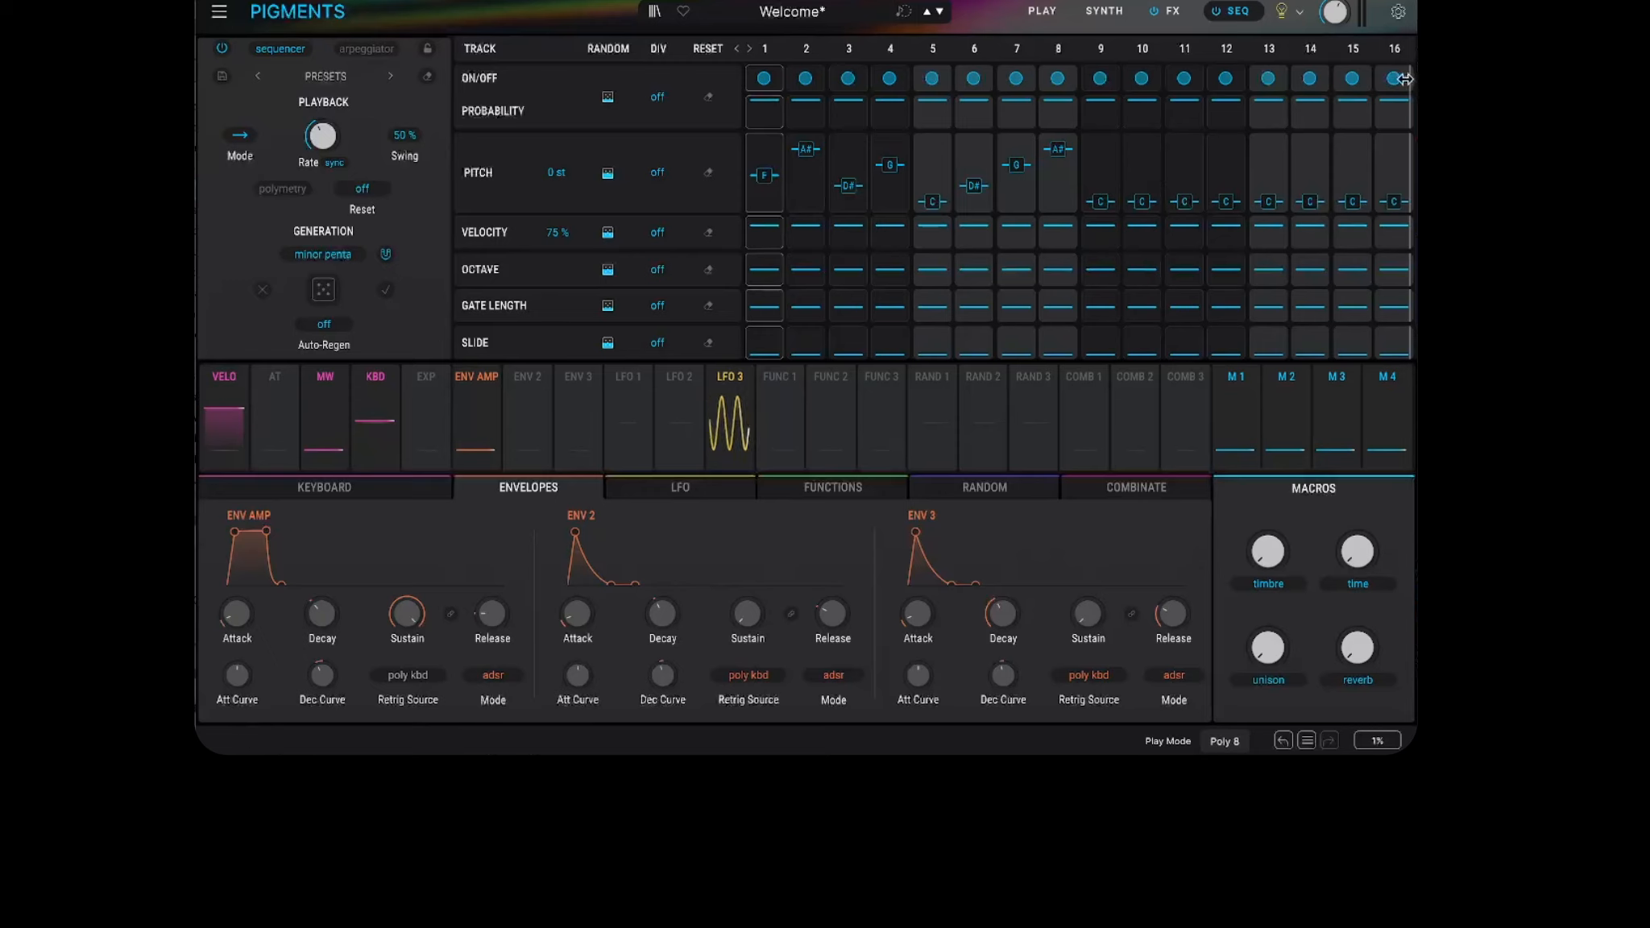
pyautogui.moveTo(1406, 79); pyautogui.dragTo(1080, 145)
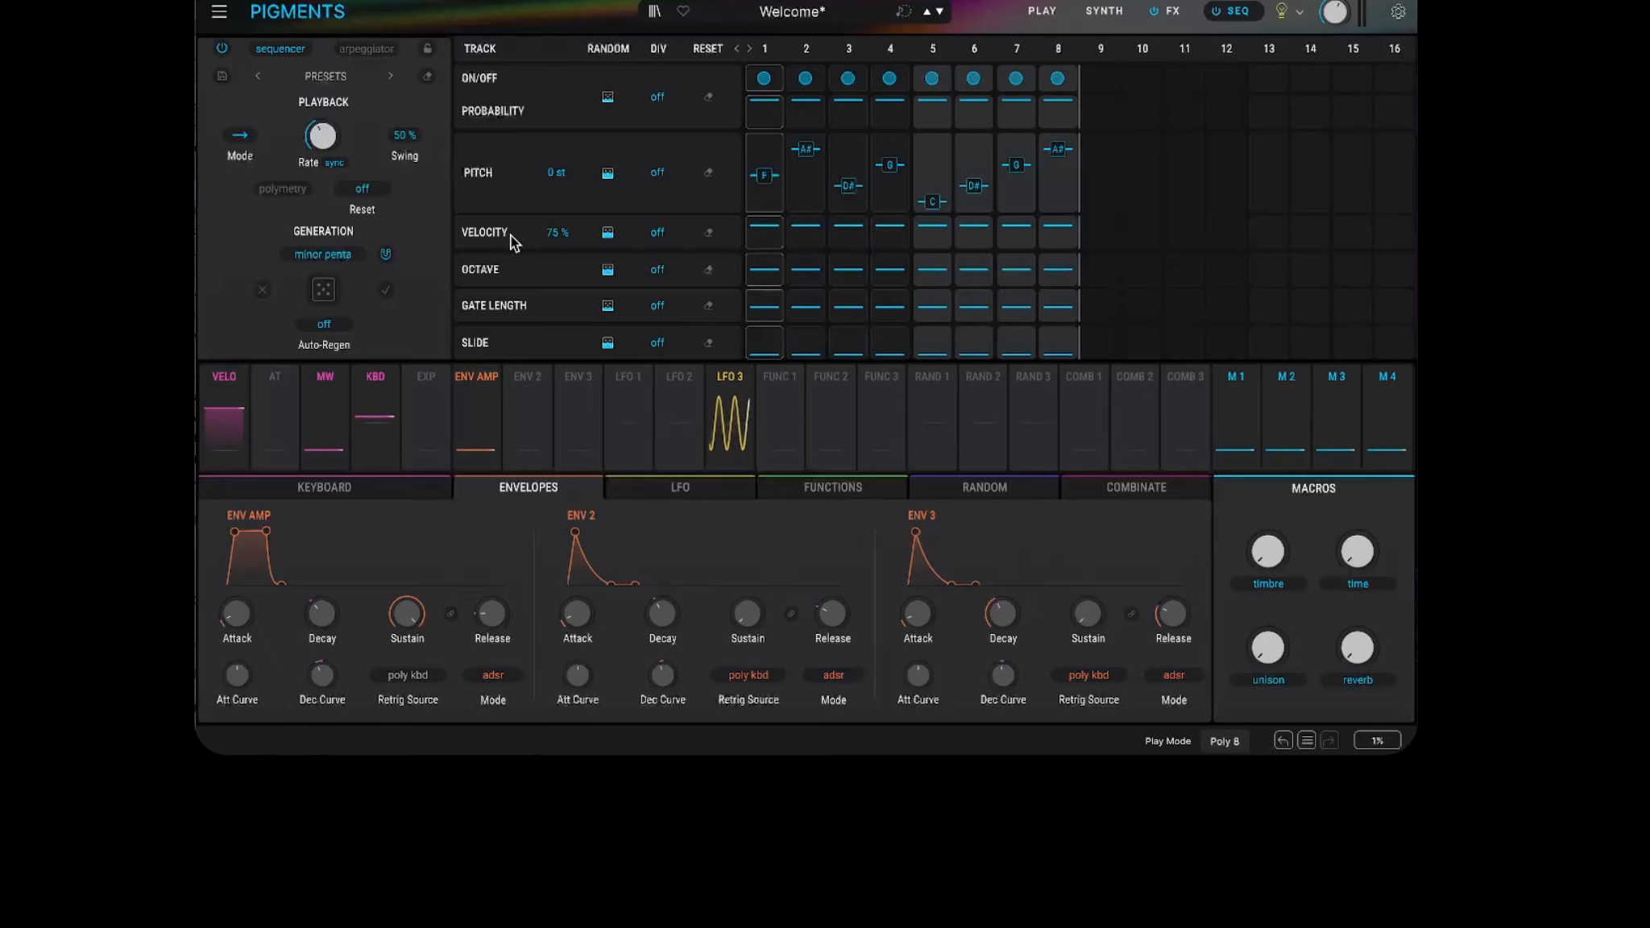
# Raise step 2 by one octave and lower step 6 to octave -1
pyautogui.moveTo(765, 272)
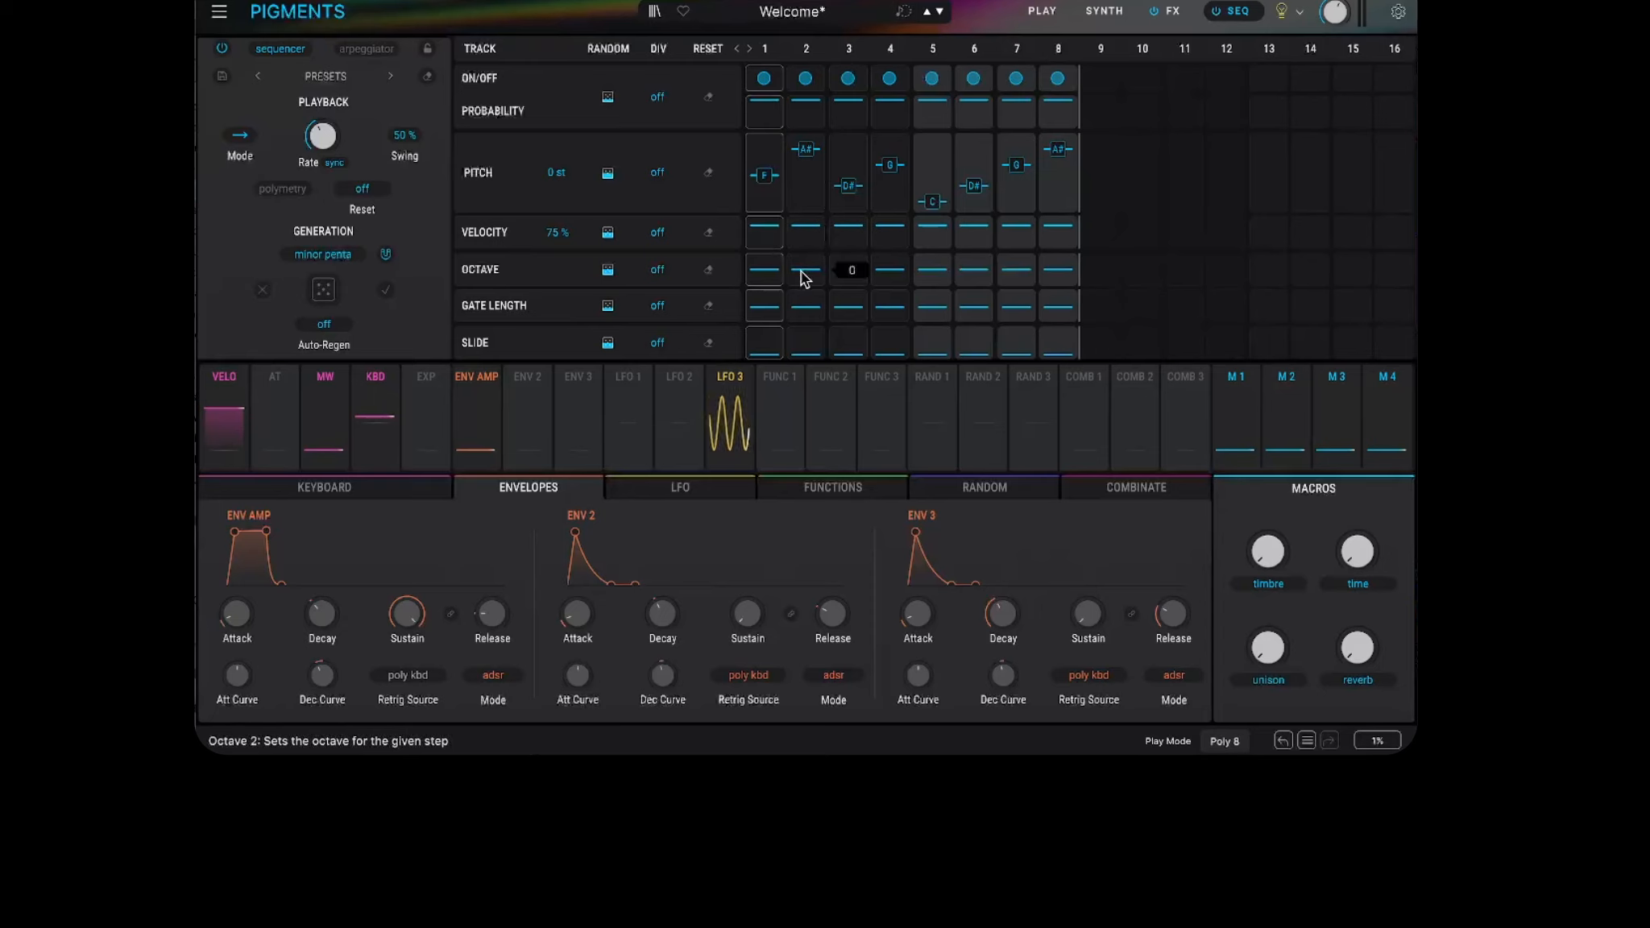
pyautogui.moveTo(800, 271); pyautogui.dragTo(802, 264)
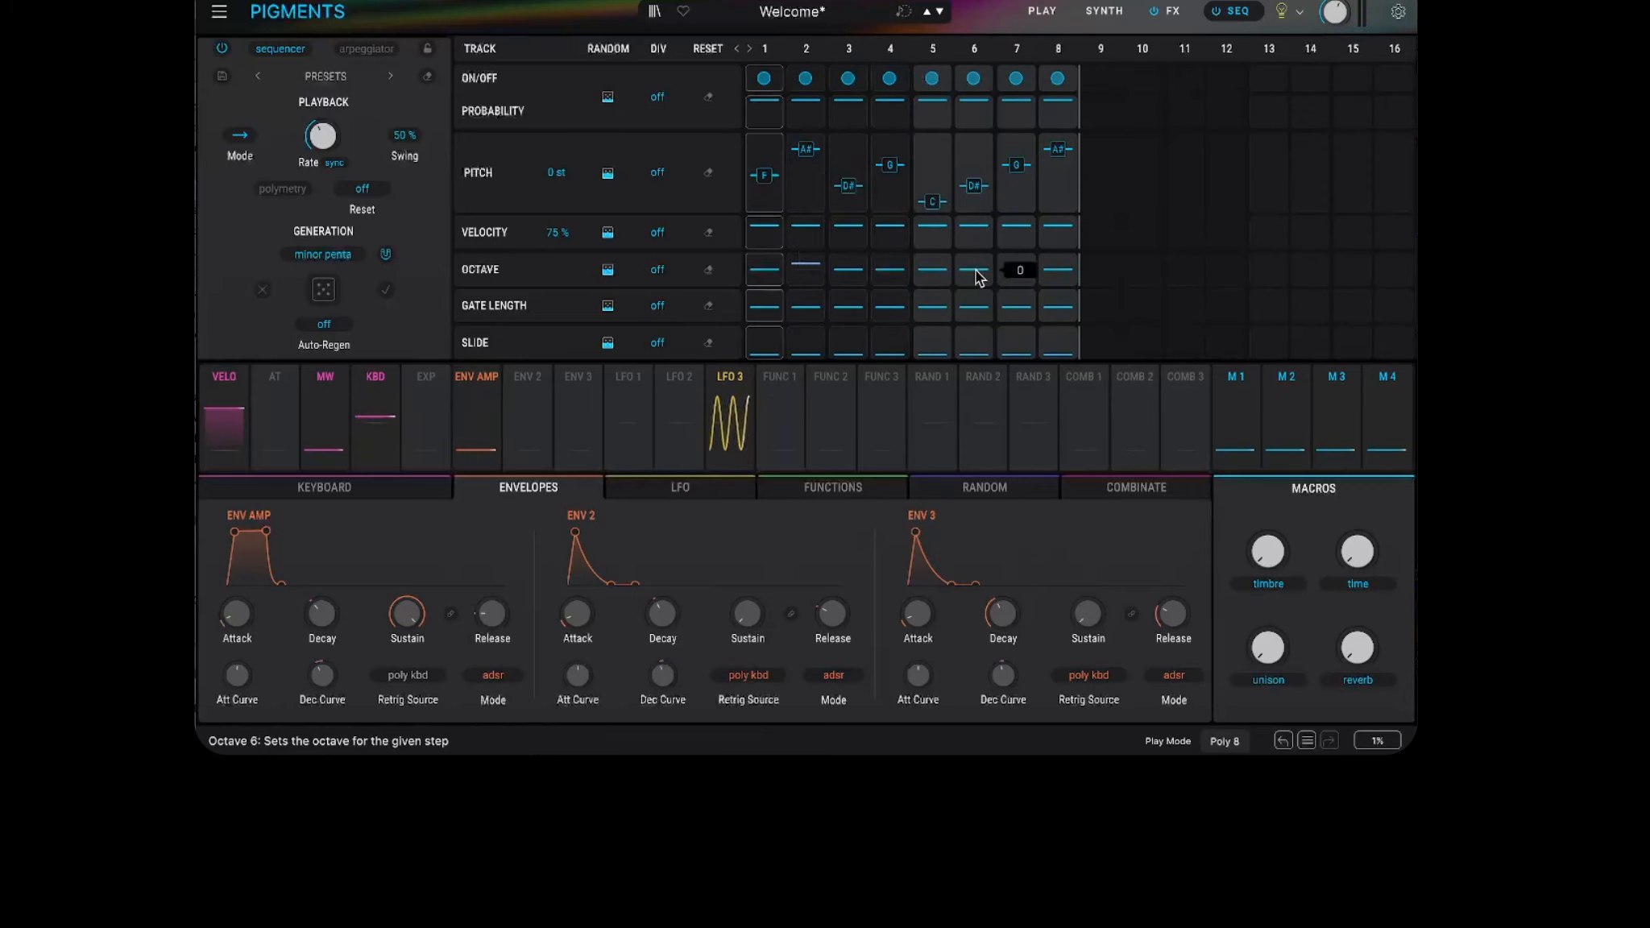
pyautogui.moveTo(976, 269); pyautogui.dragTo(978, 289)
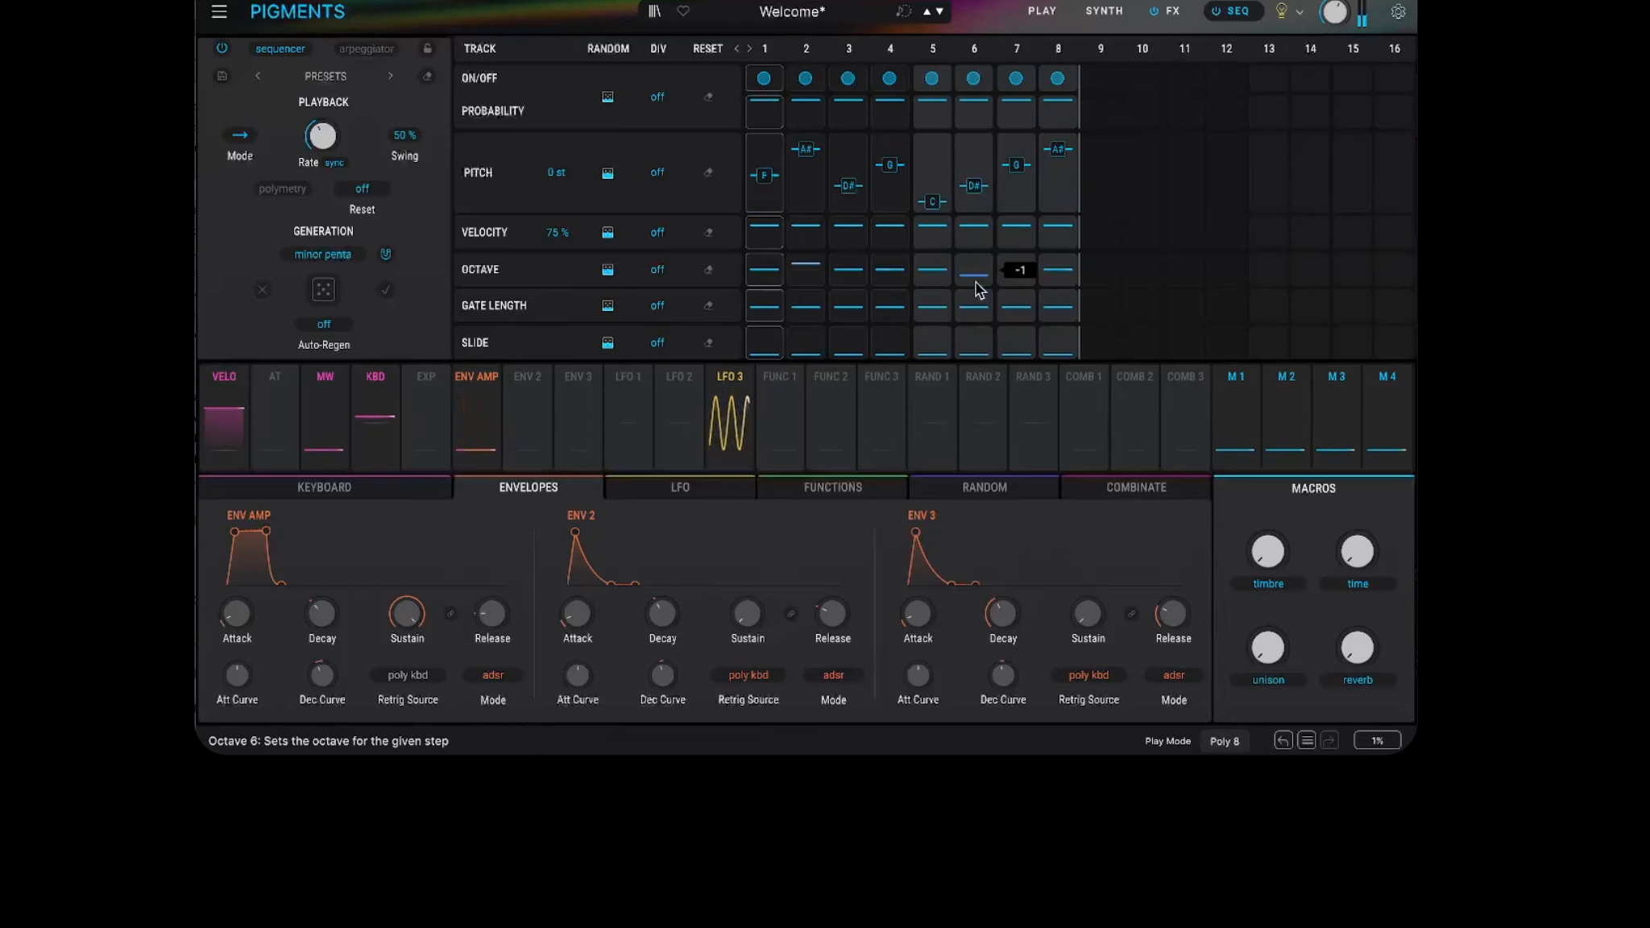
# Shorten the gate lengths across all eight steps, and lengthen step 5 and step 3, with step 3 at about 150%
pyautogui.moveTo(760, 313)
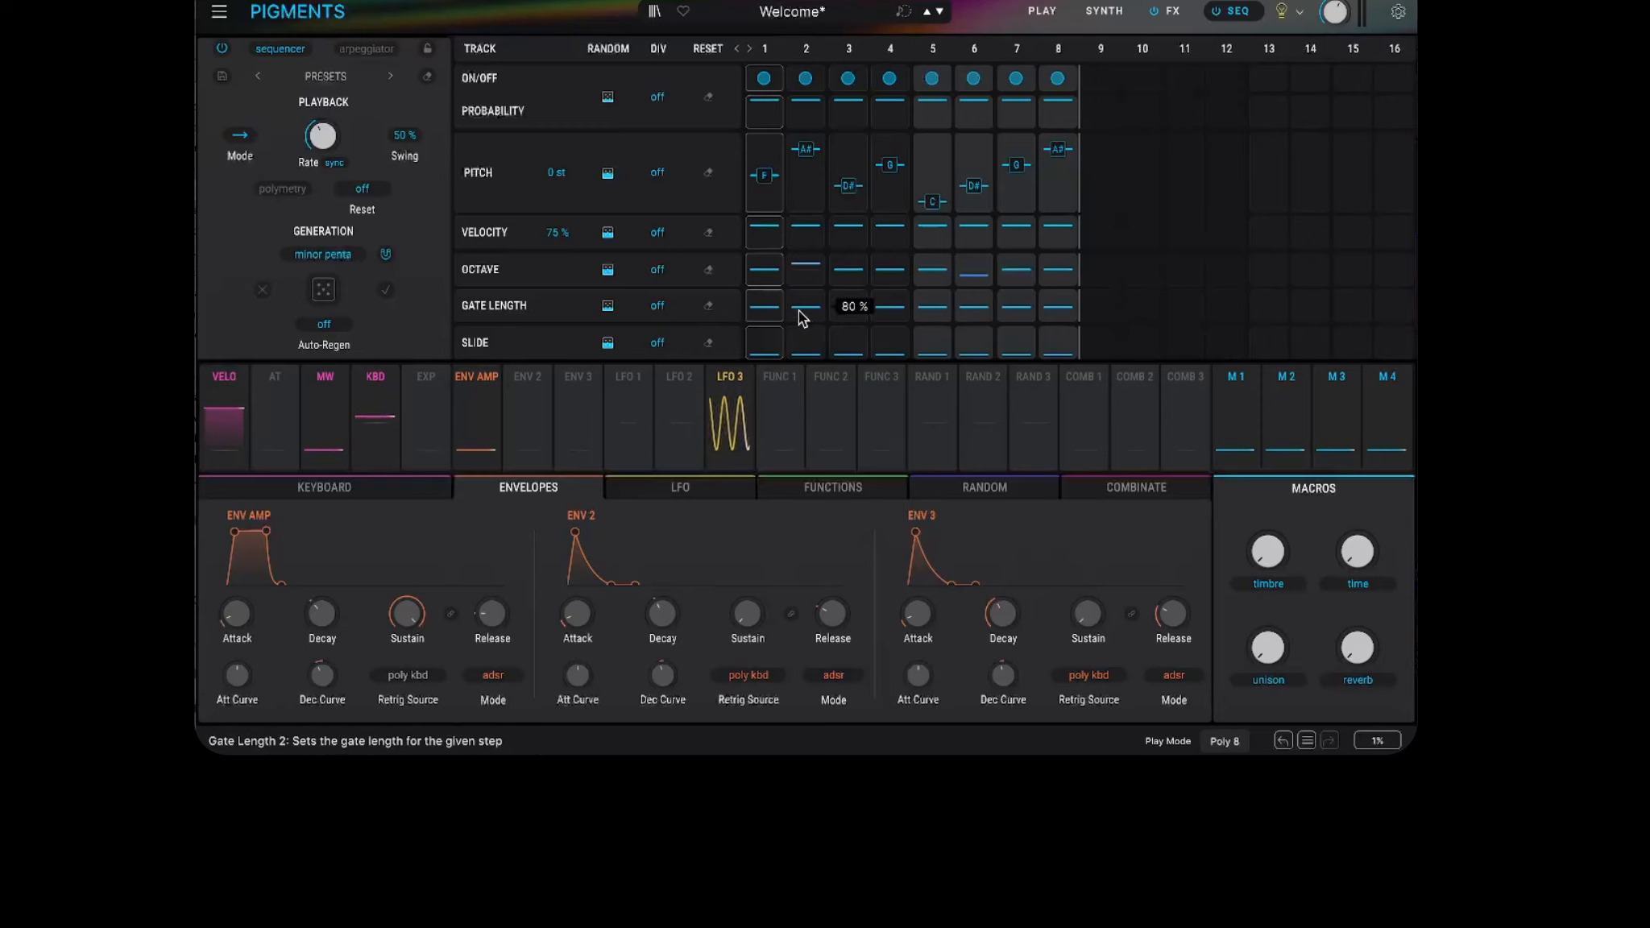
pyautogui.moveTo(769, 308)
pyautogui.mouseDown()
pyautogui.moveTo(772, 323)
pyautogui.moveTo(978, 307)
pyautogui.moveTo(1065, 326)
pyautogui.mouseUp()
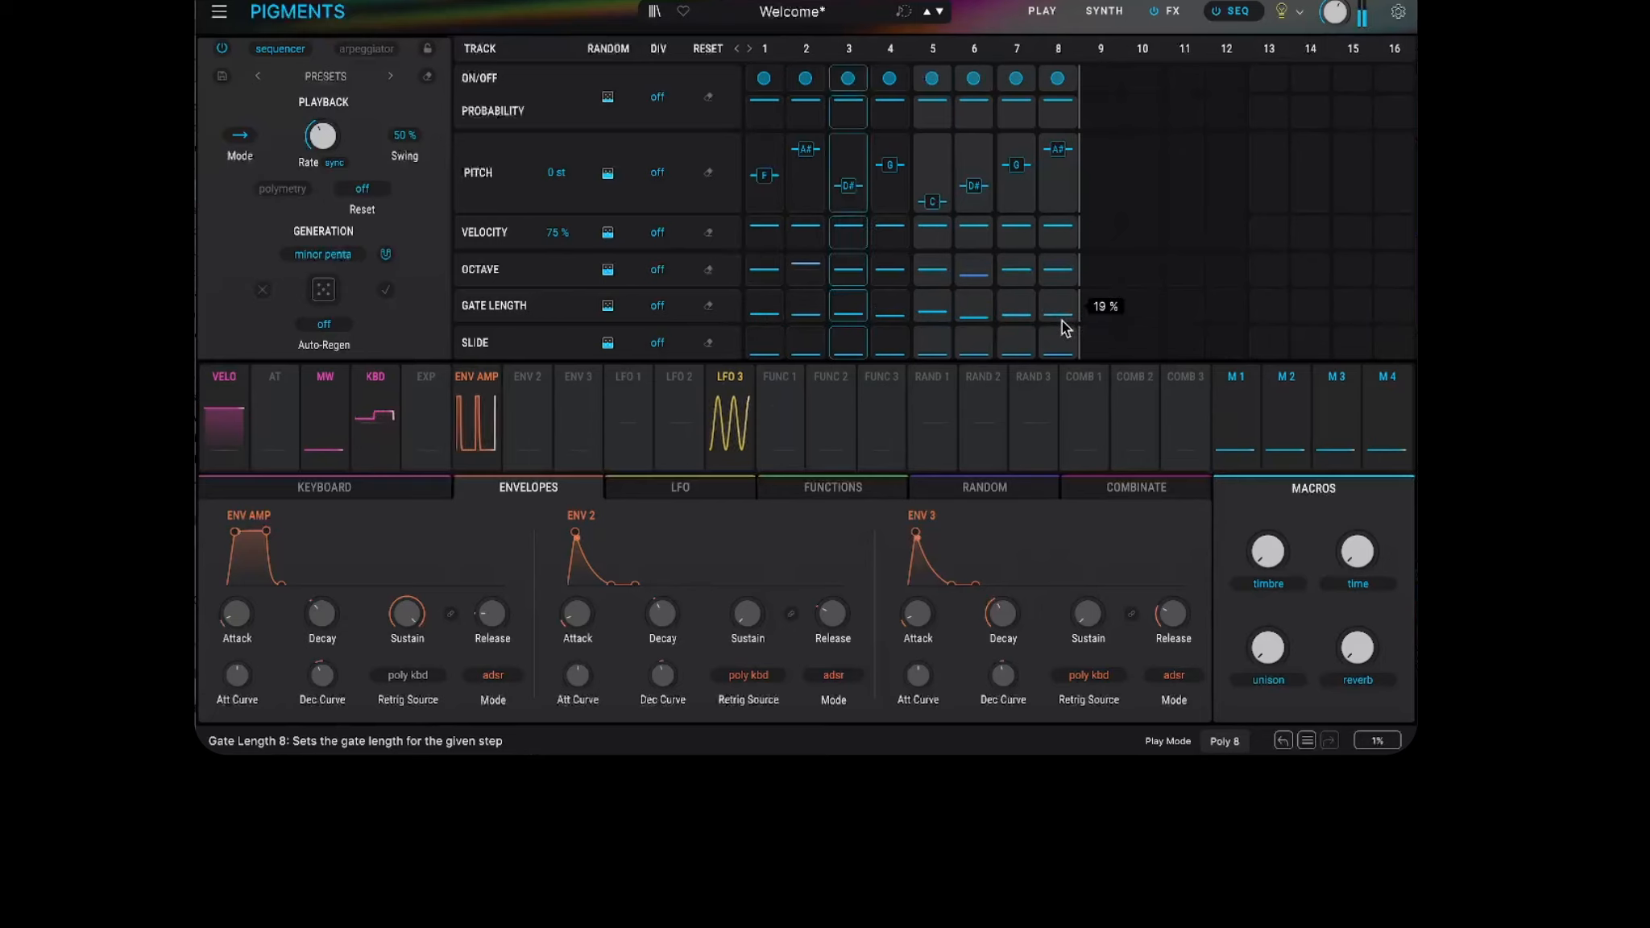
pyautogui.moveTo(937, 312); pyautogui.dragTo(941, 300)
pyautogui.moveTo(853, 311); pyautogui.dragTo(856, 296)
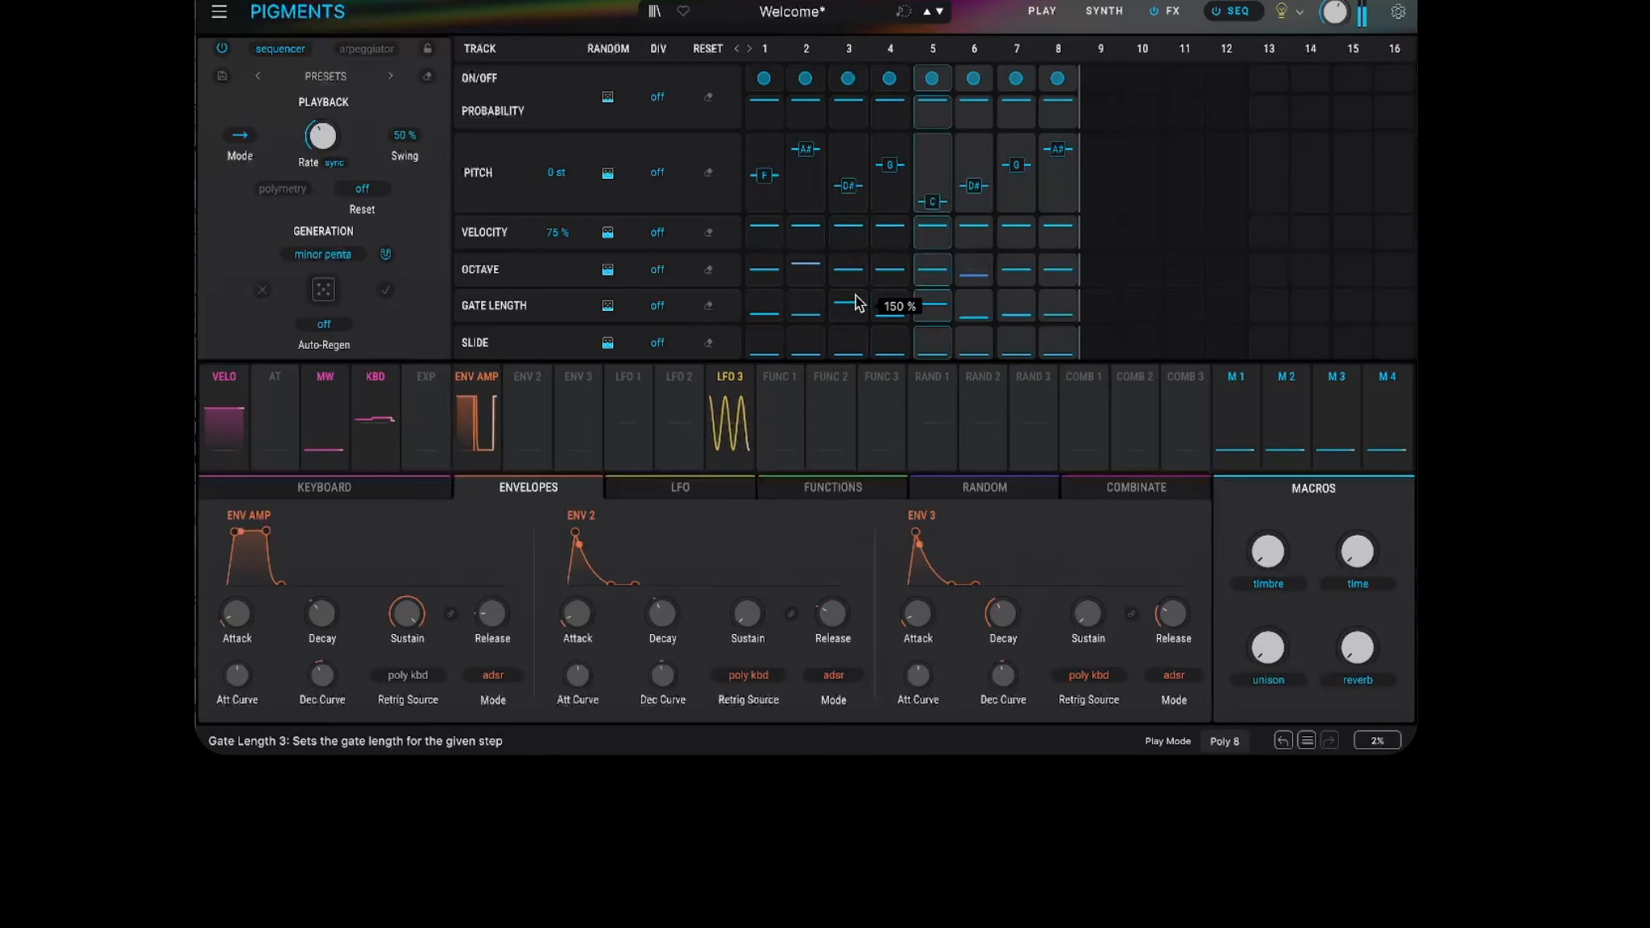
# Add slide time to steps 3 and 5 of the sequence
pyautogui.moveTo(810, 353)
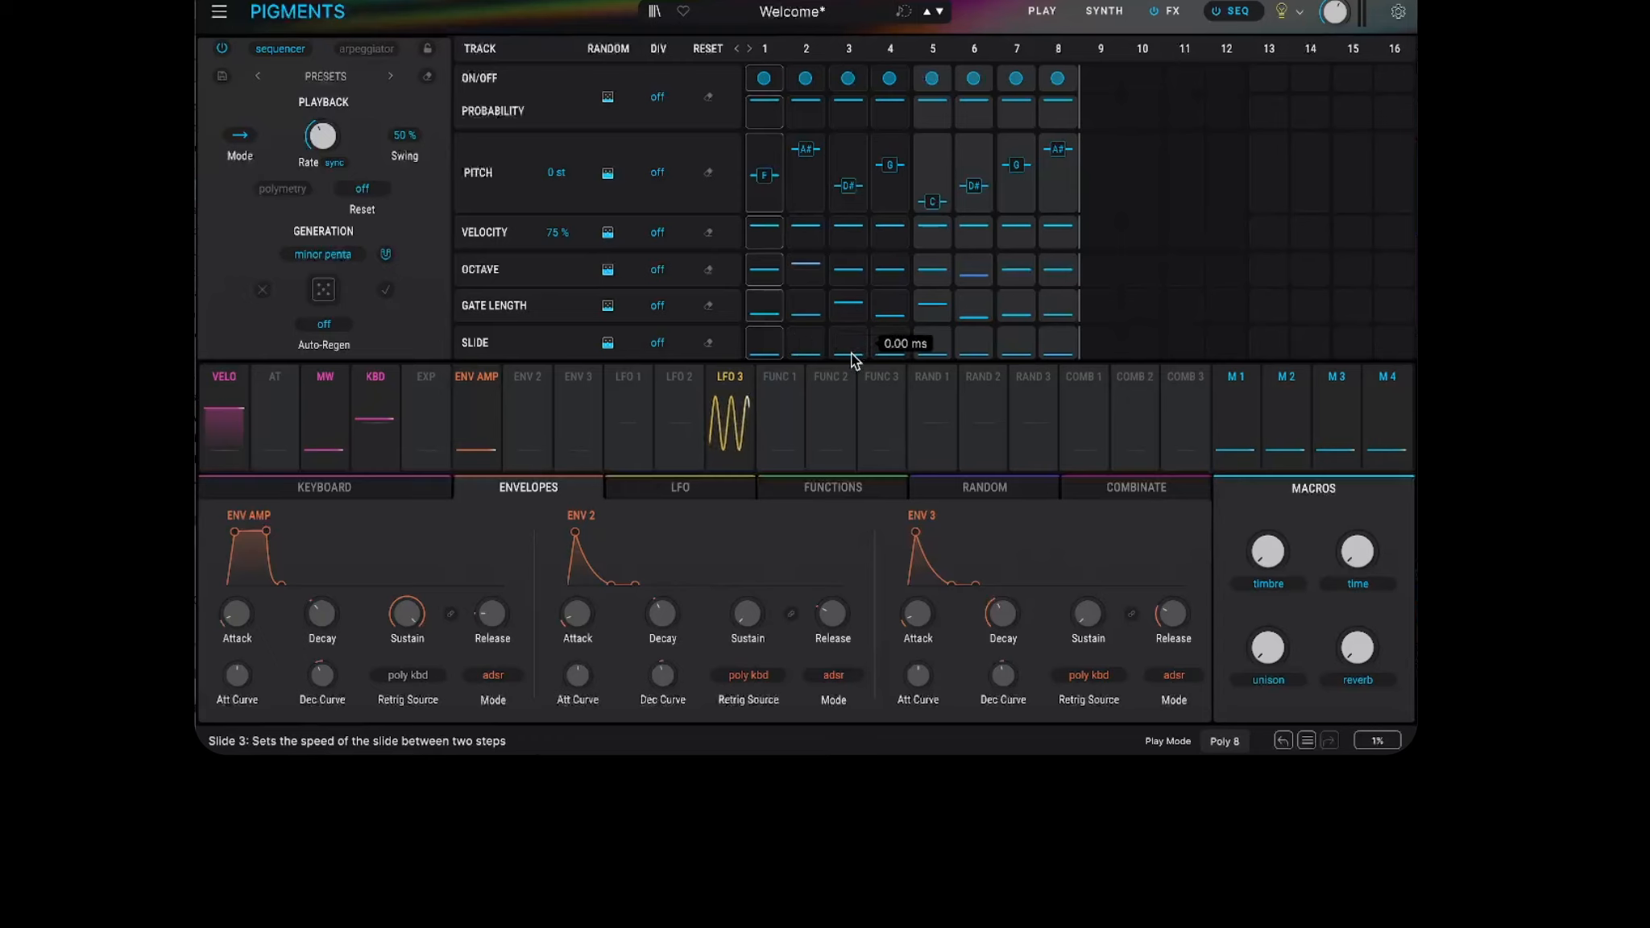
pyautogui.moveTo(852, 352); pyautogui.dragTo(943, 337)
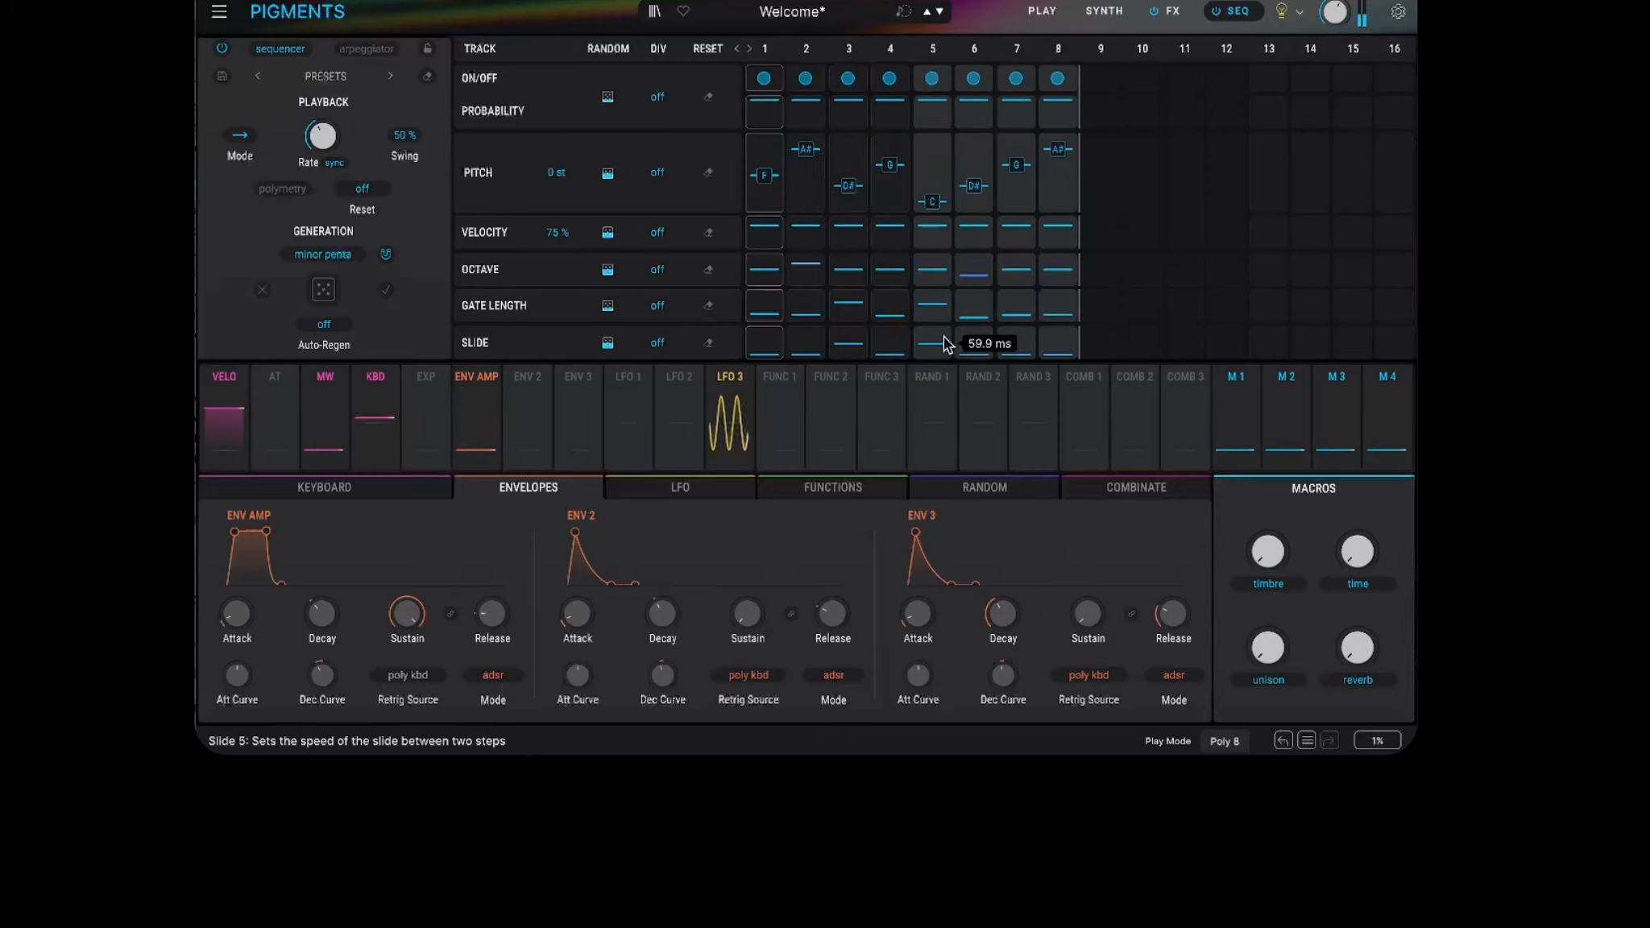
pyautogui.moveTo(857, 345); pyautogui.dragTo(935, 339)
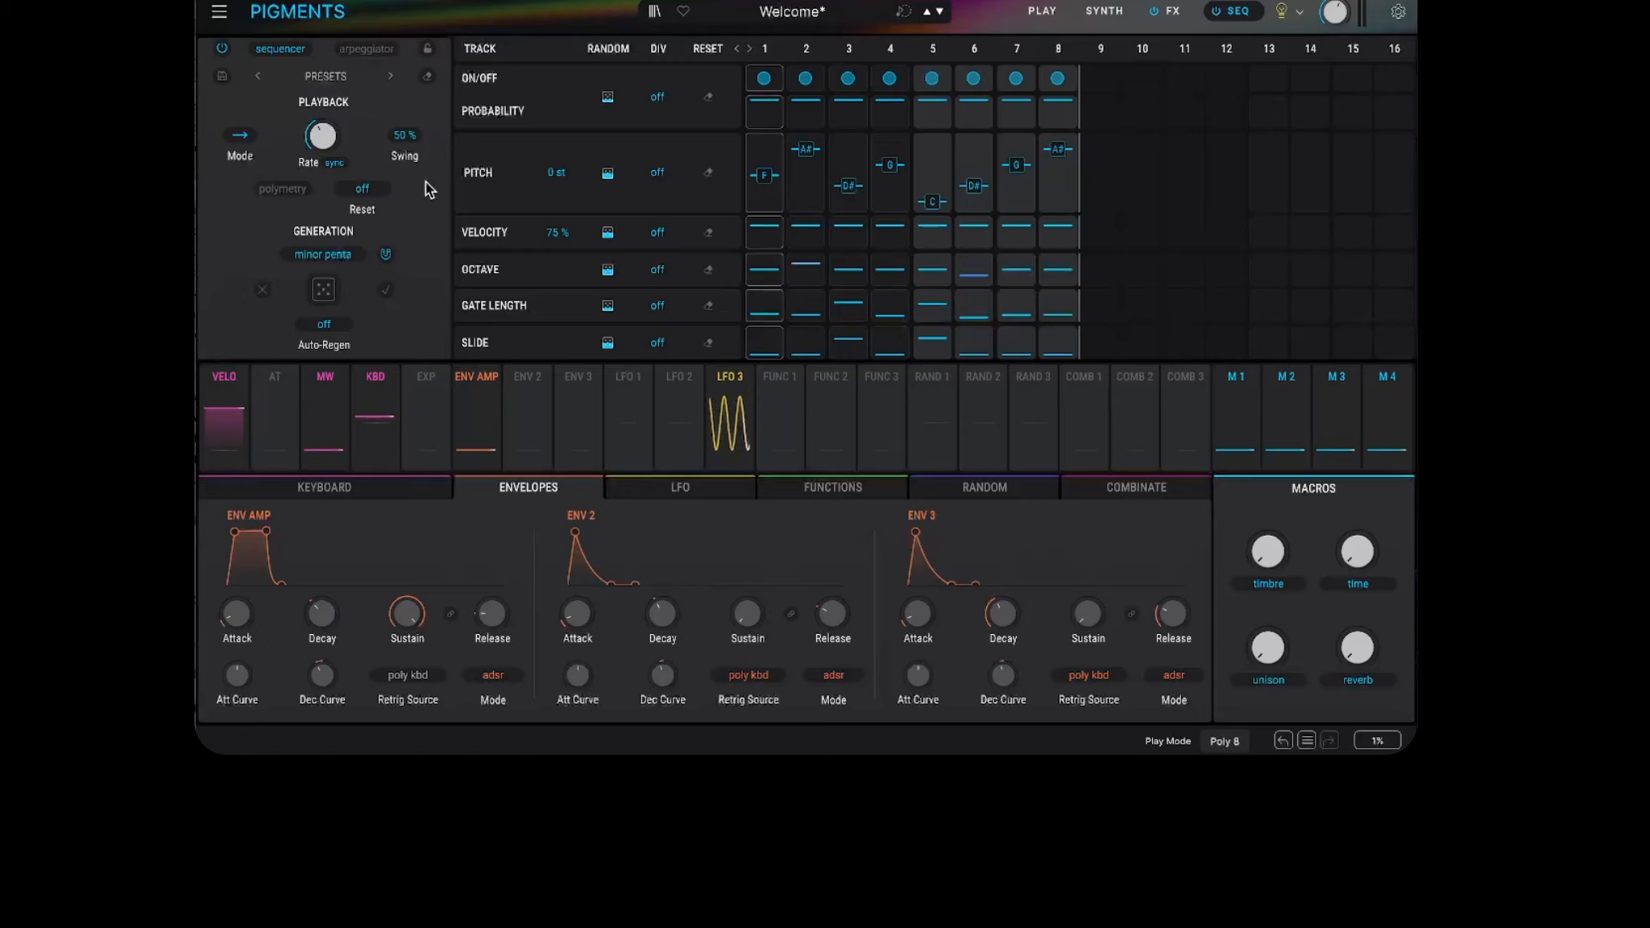
# Try a sequencer swing of 75% and reset it to 50%
pyautogui.moveTo(413, 151); pyautogui.dragTo(412, 124)
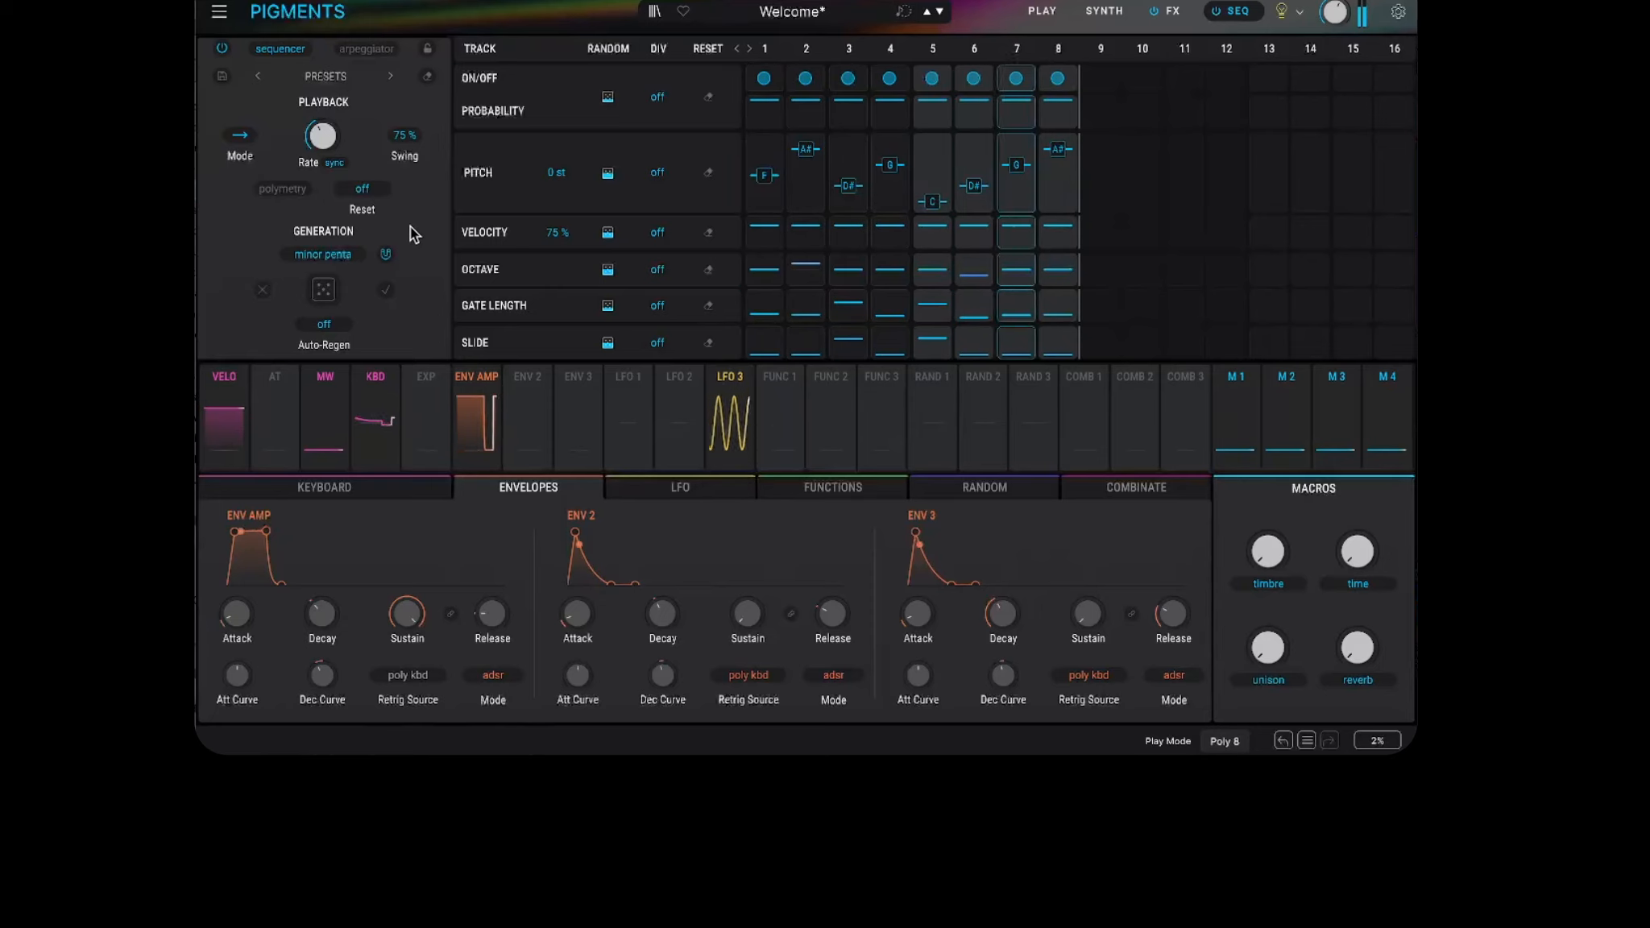
pyautogui.doubleClick(402, 131)
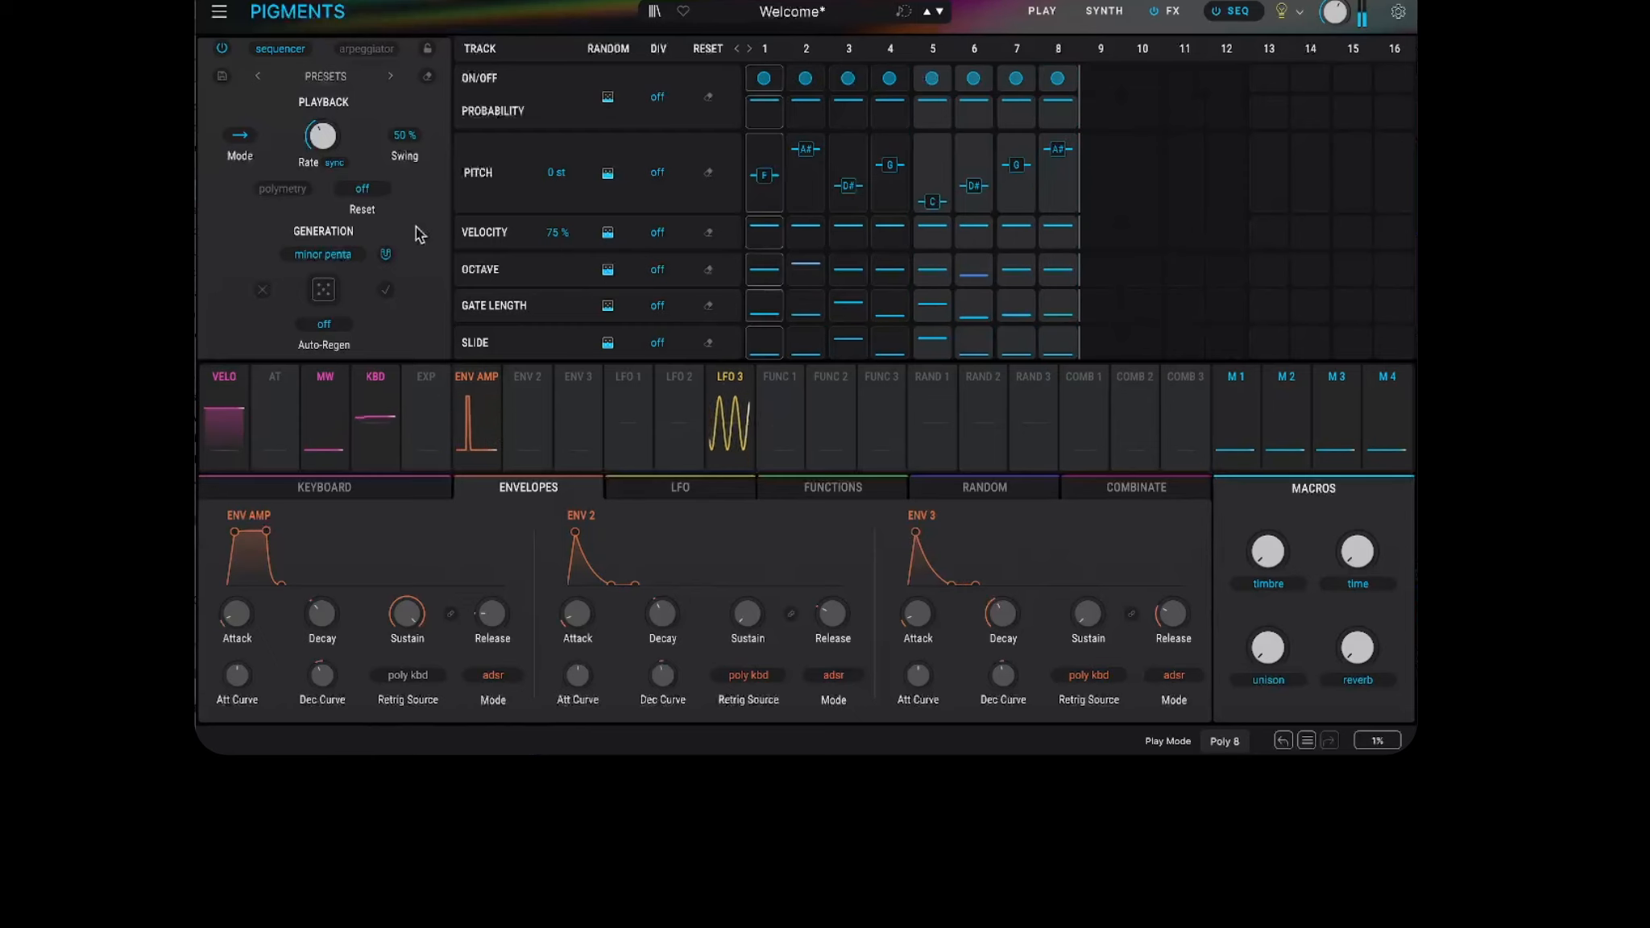
# Try the Backward, Forward & Backward and Random playback modes on the sequence
pyautogui.click(244, 137)
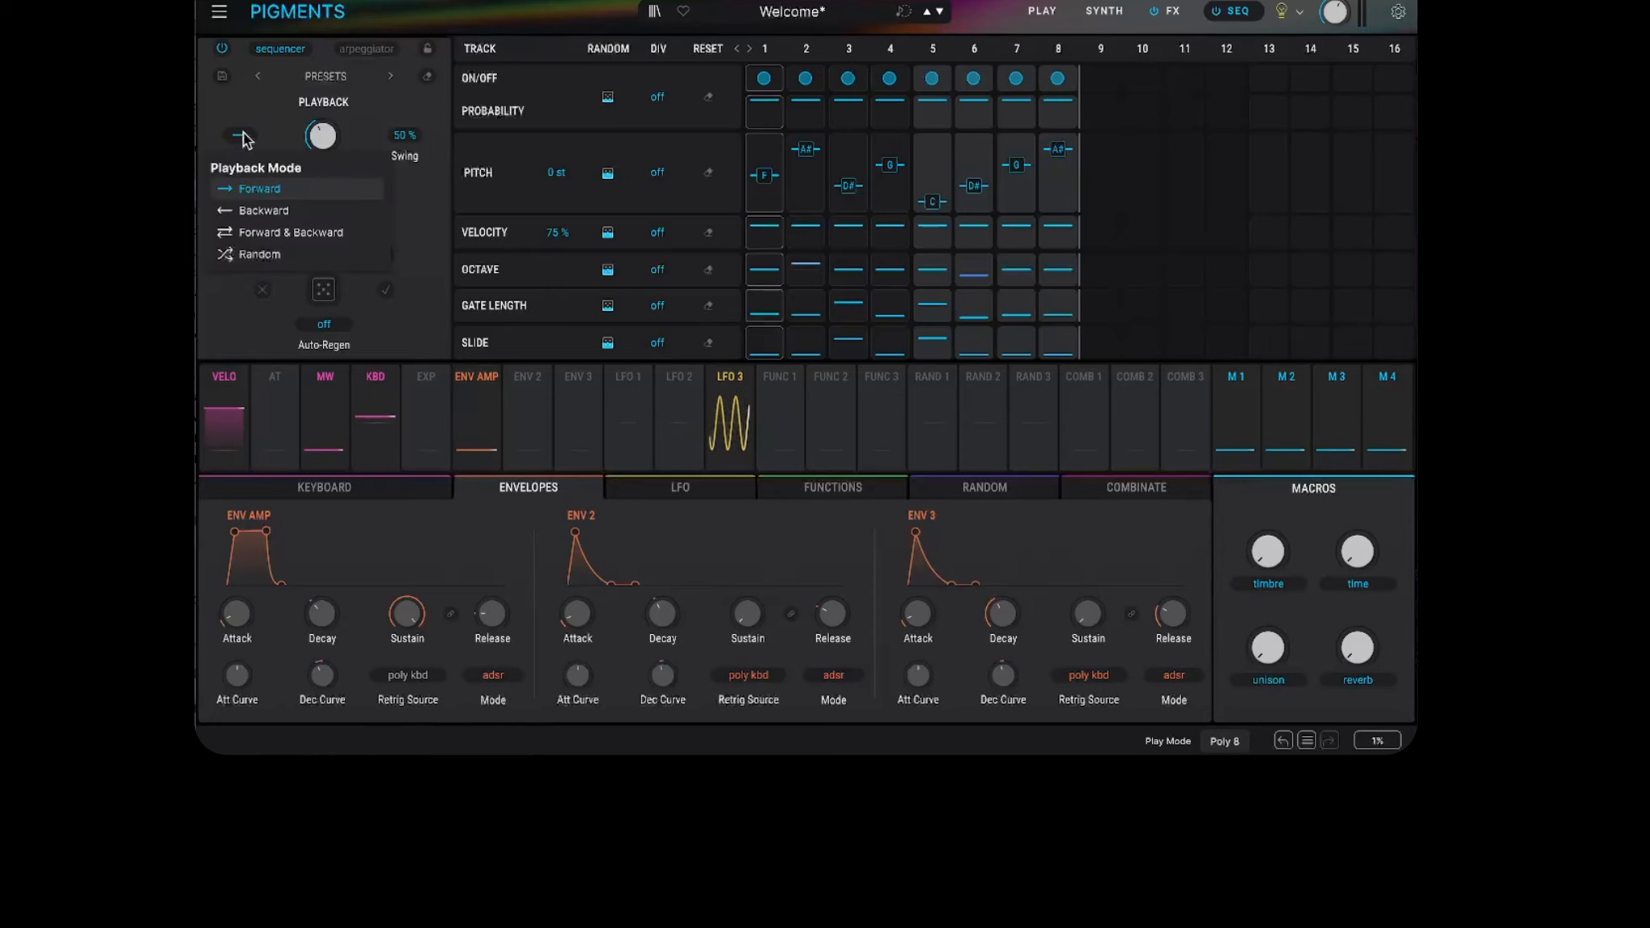
pyautogui.click(251, 210)
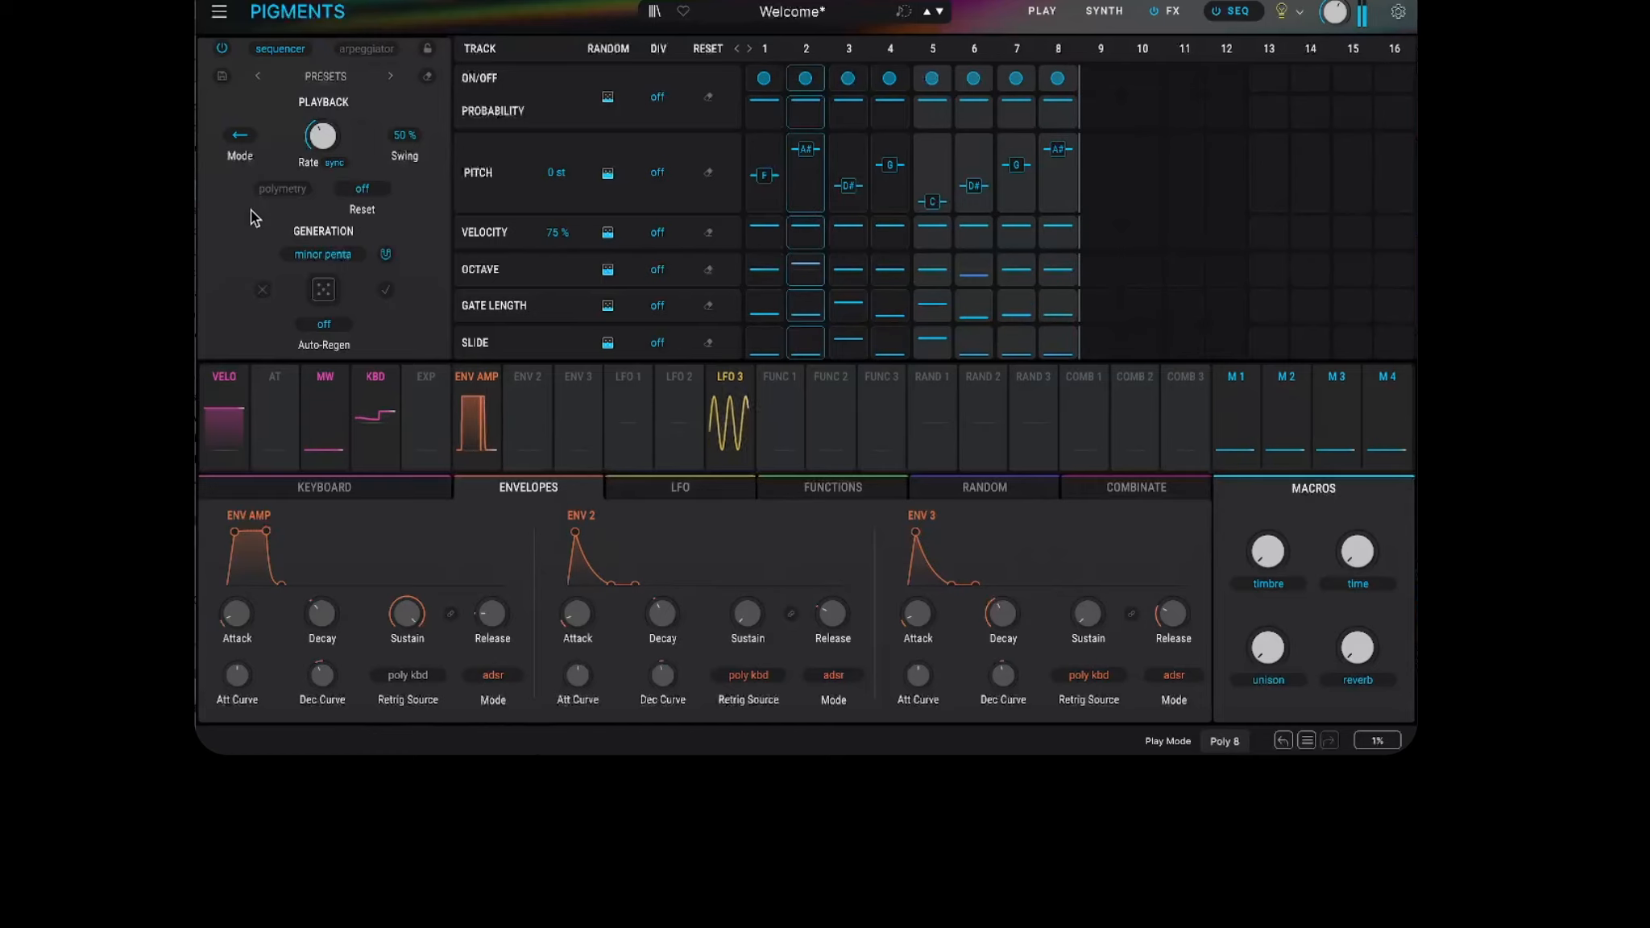
pyautogui.click(241, 141)
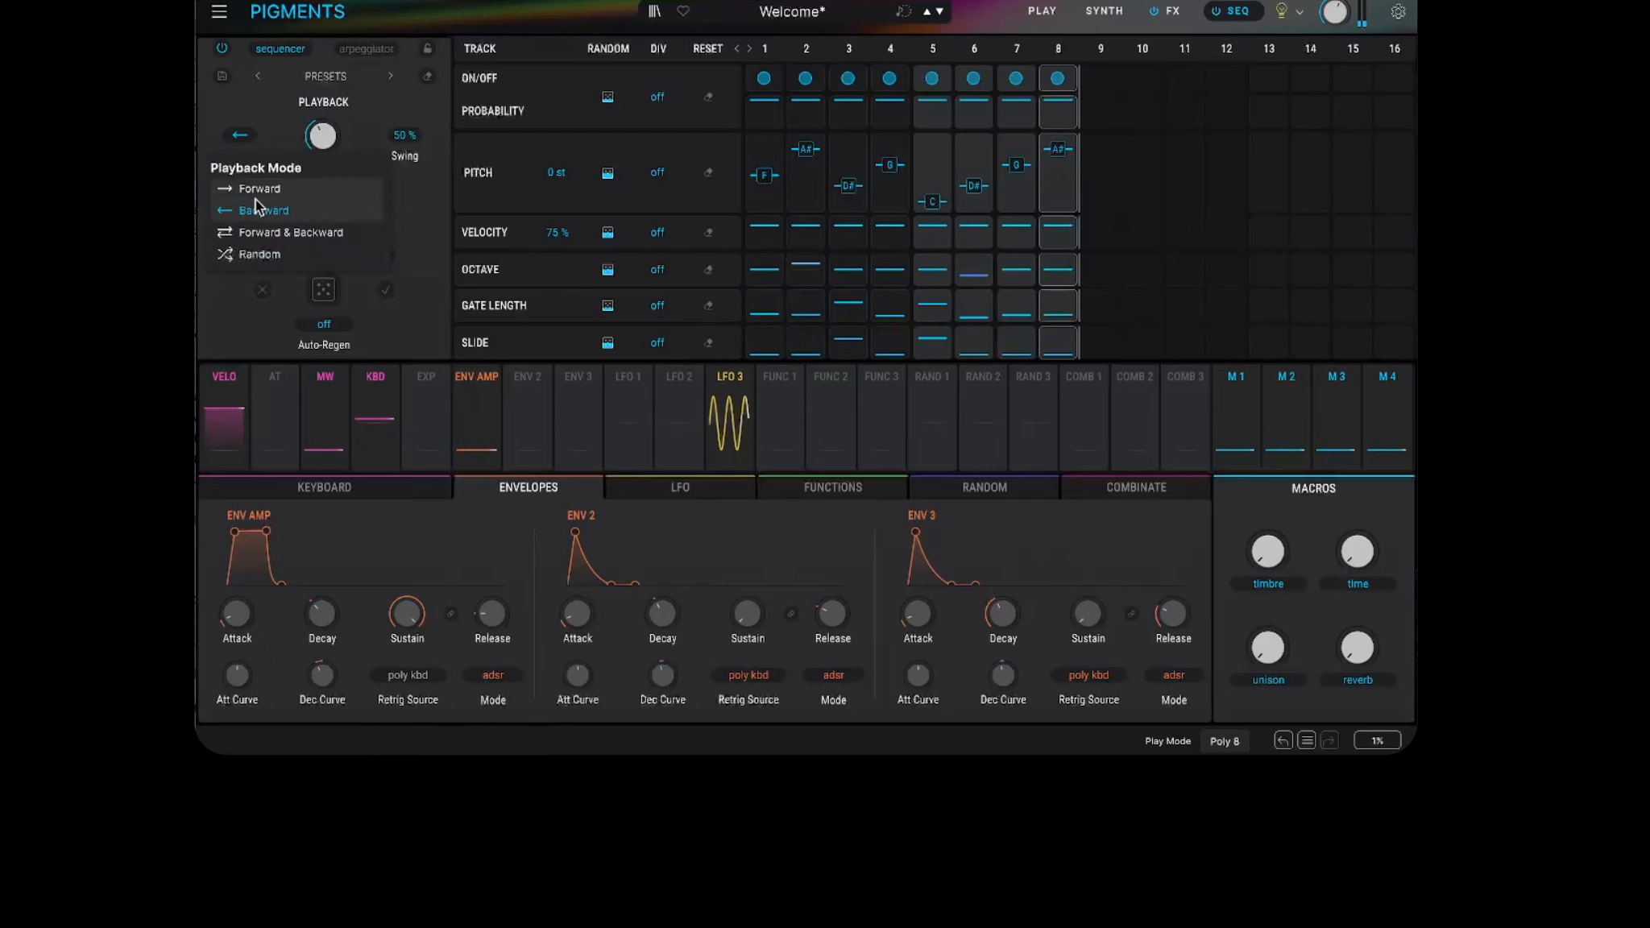
pyautogui.click(259, 229)
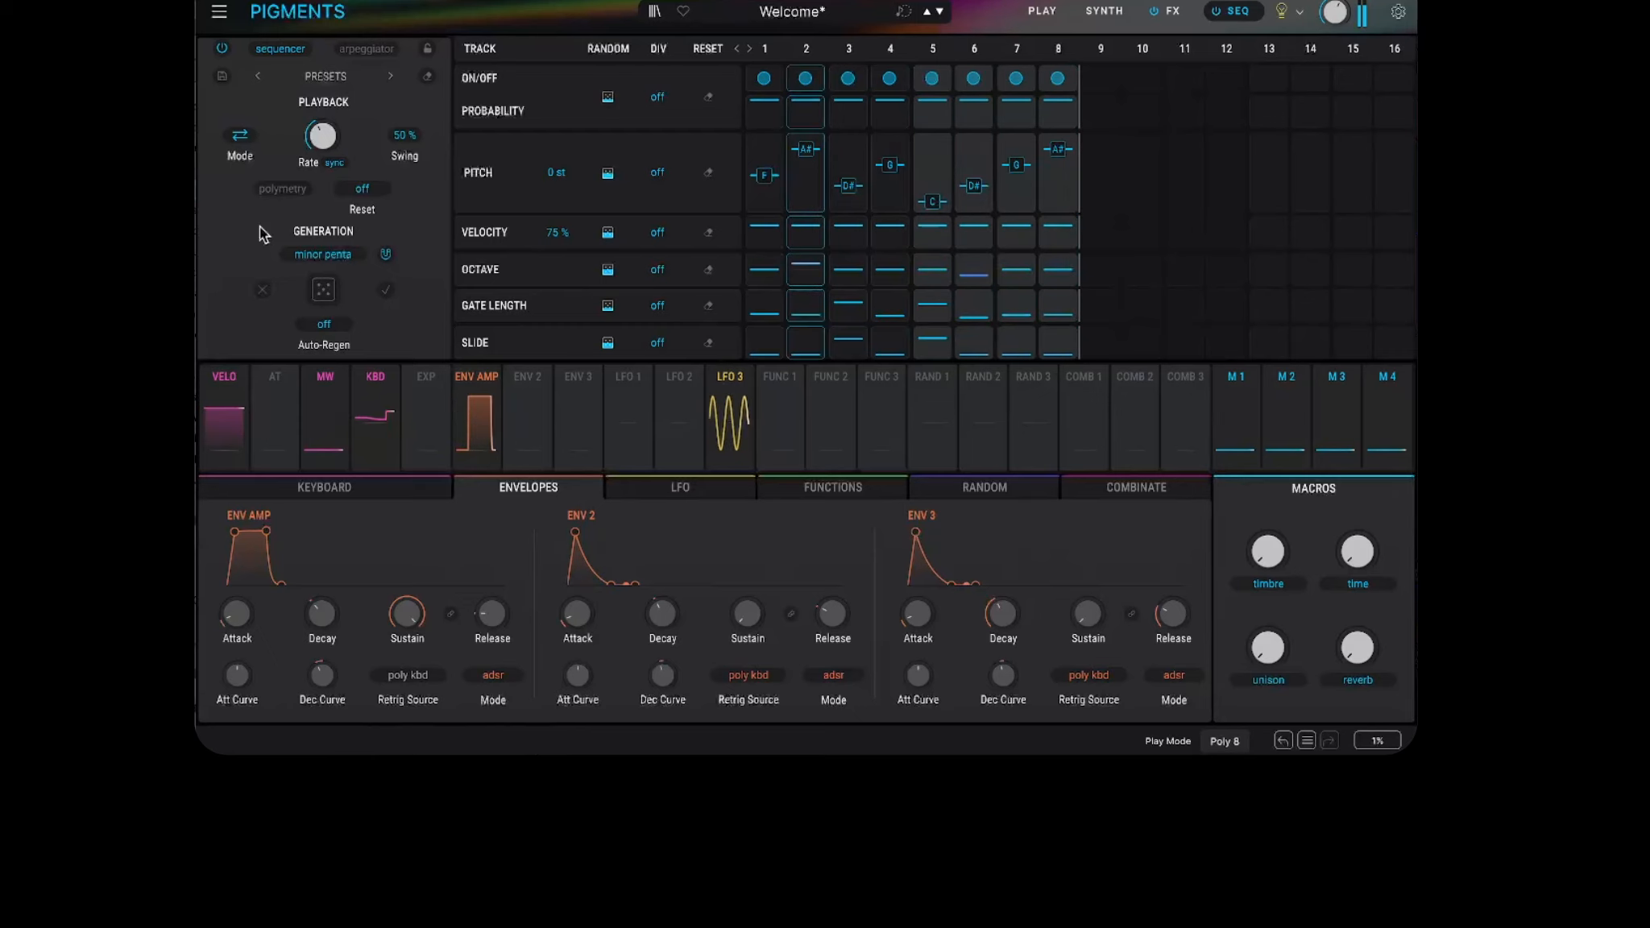
pyautogui.click(241, 137)
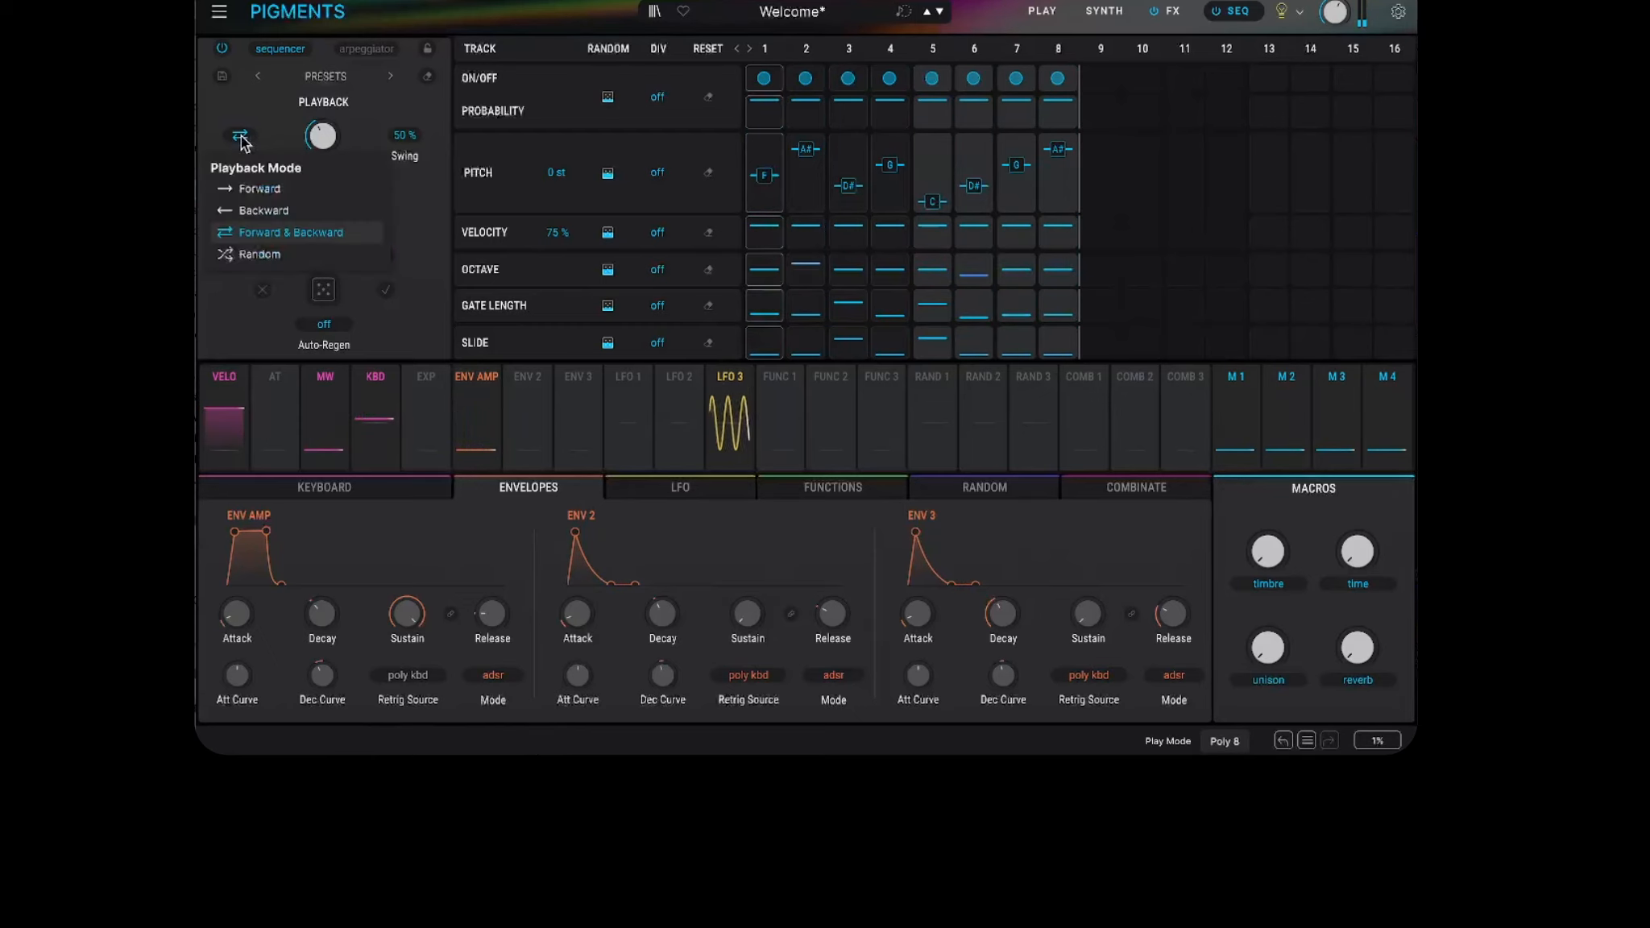
pyautogui.click(260, 255)
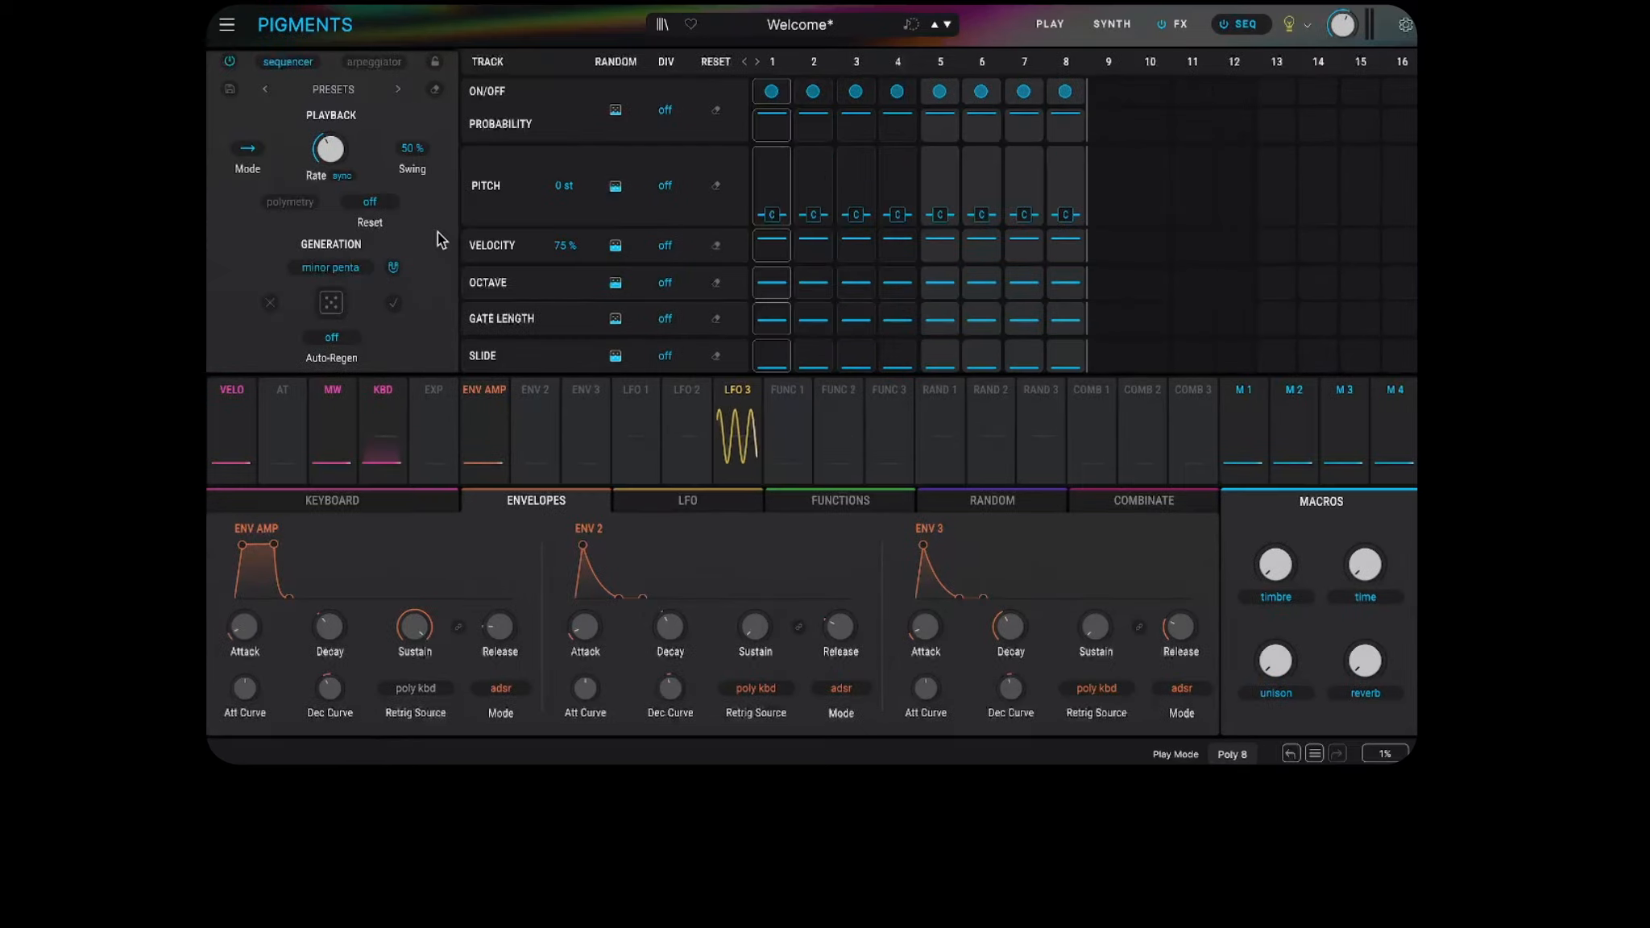
# Regenerate the eight-step Minor Penta sequence twice with the randomizer and start playback
pyautogui.moveTo(331, 152)
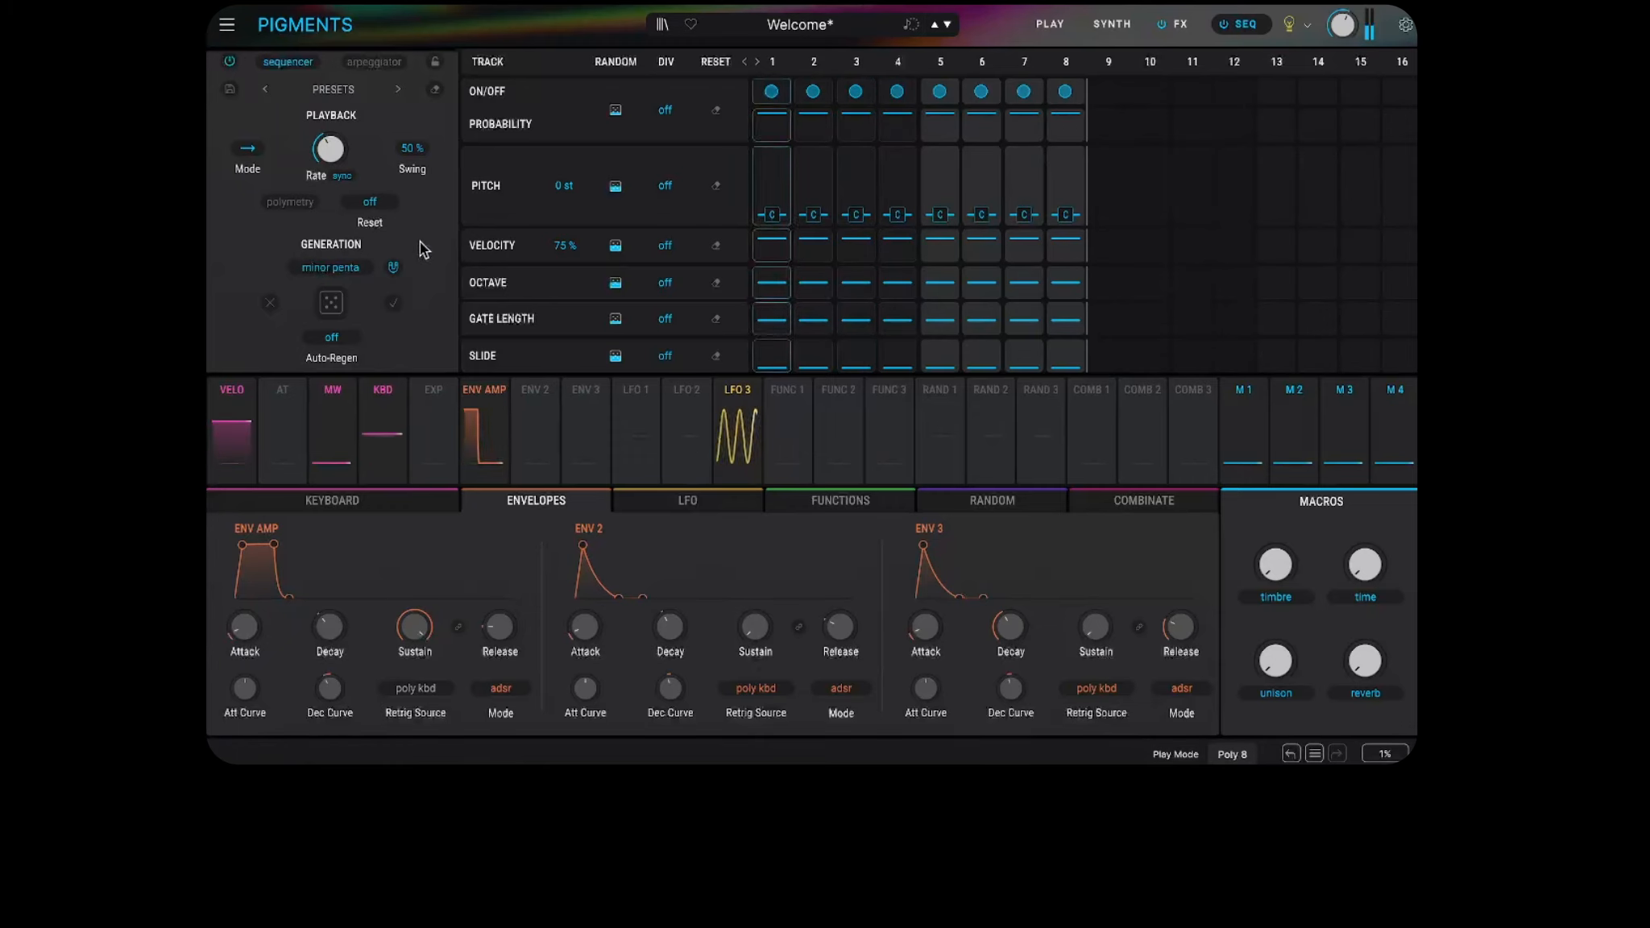
pyautogui.click(332, 303)
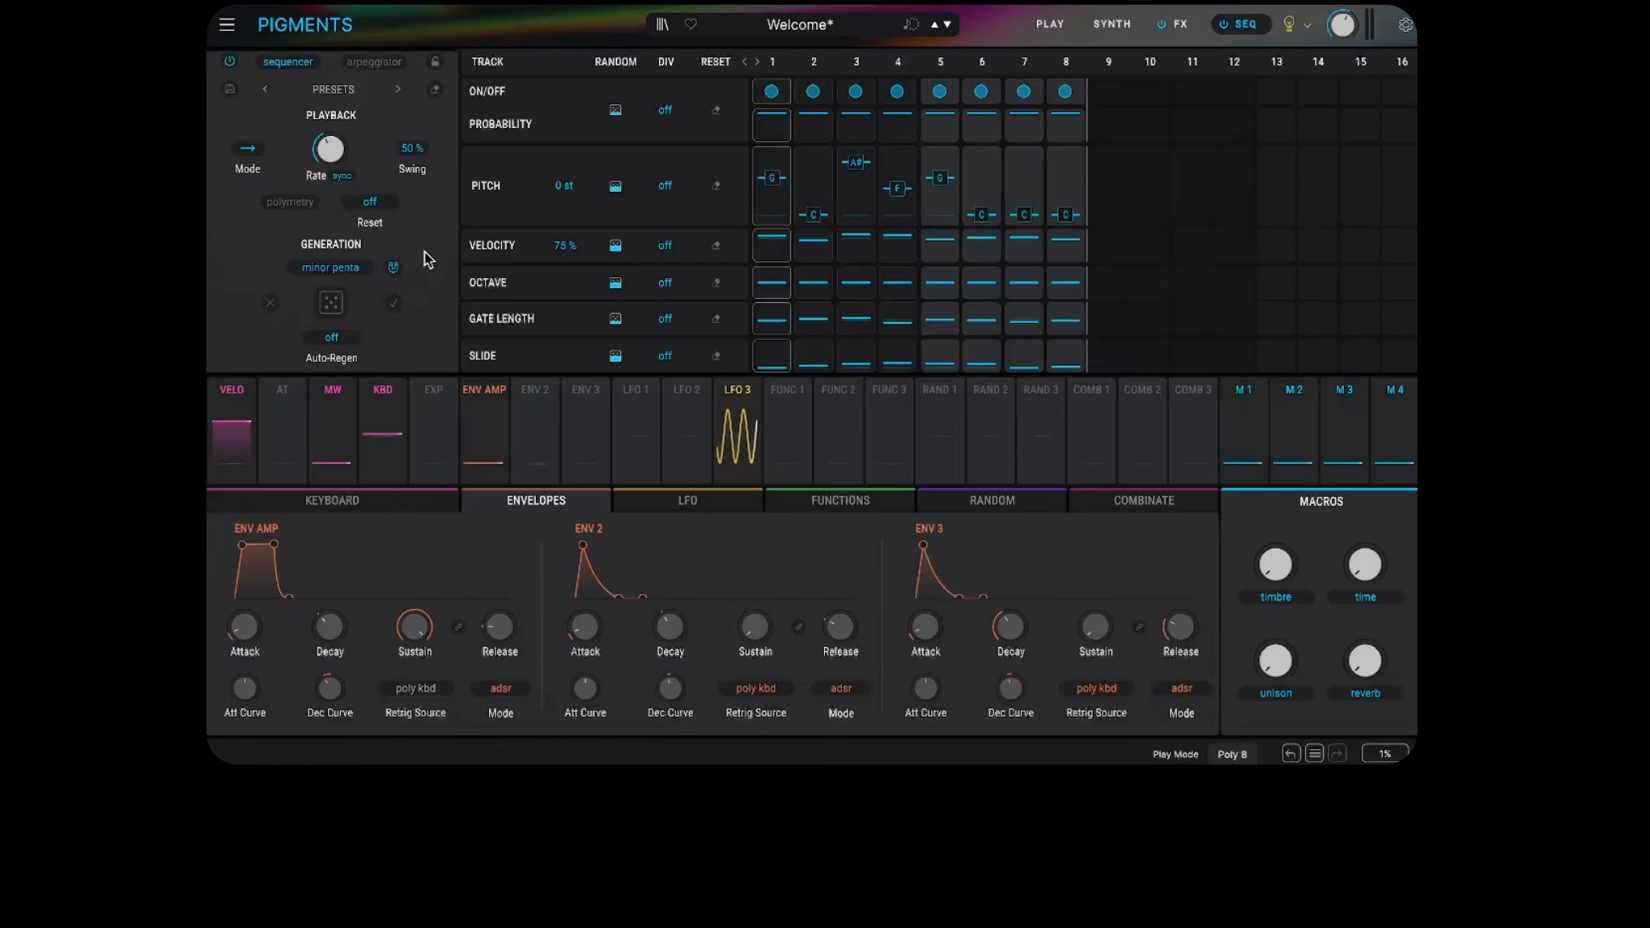
pyautogui.click(331, 303)
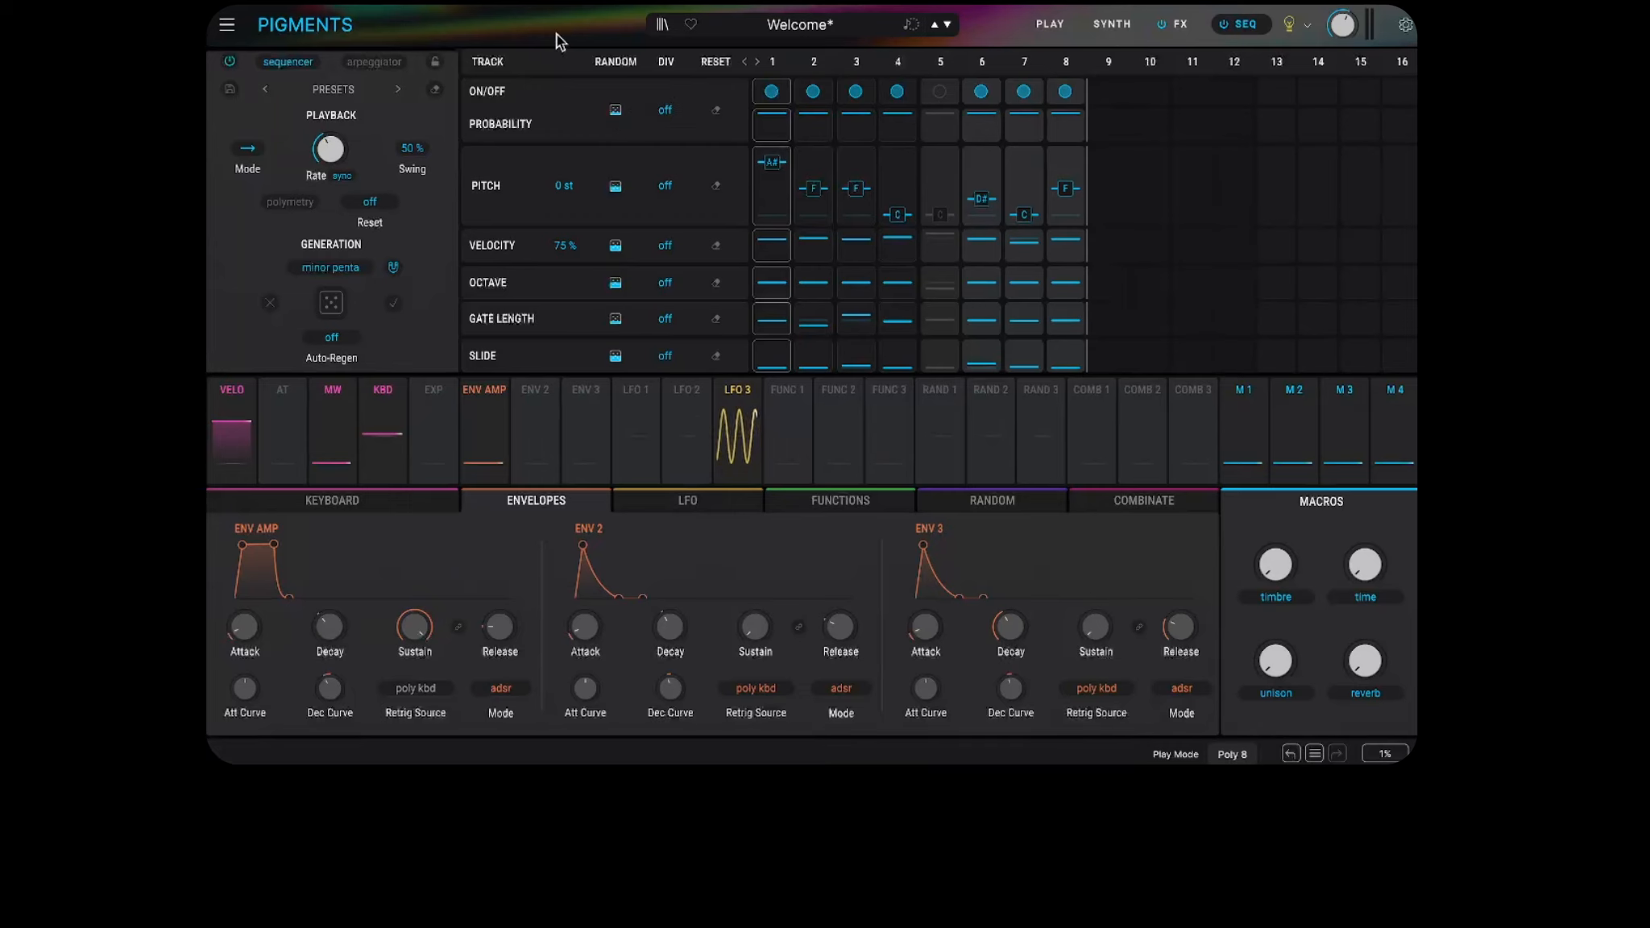
pyautogui.press('space')
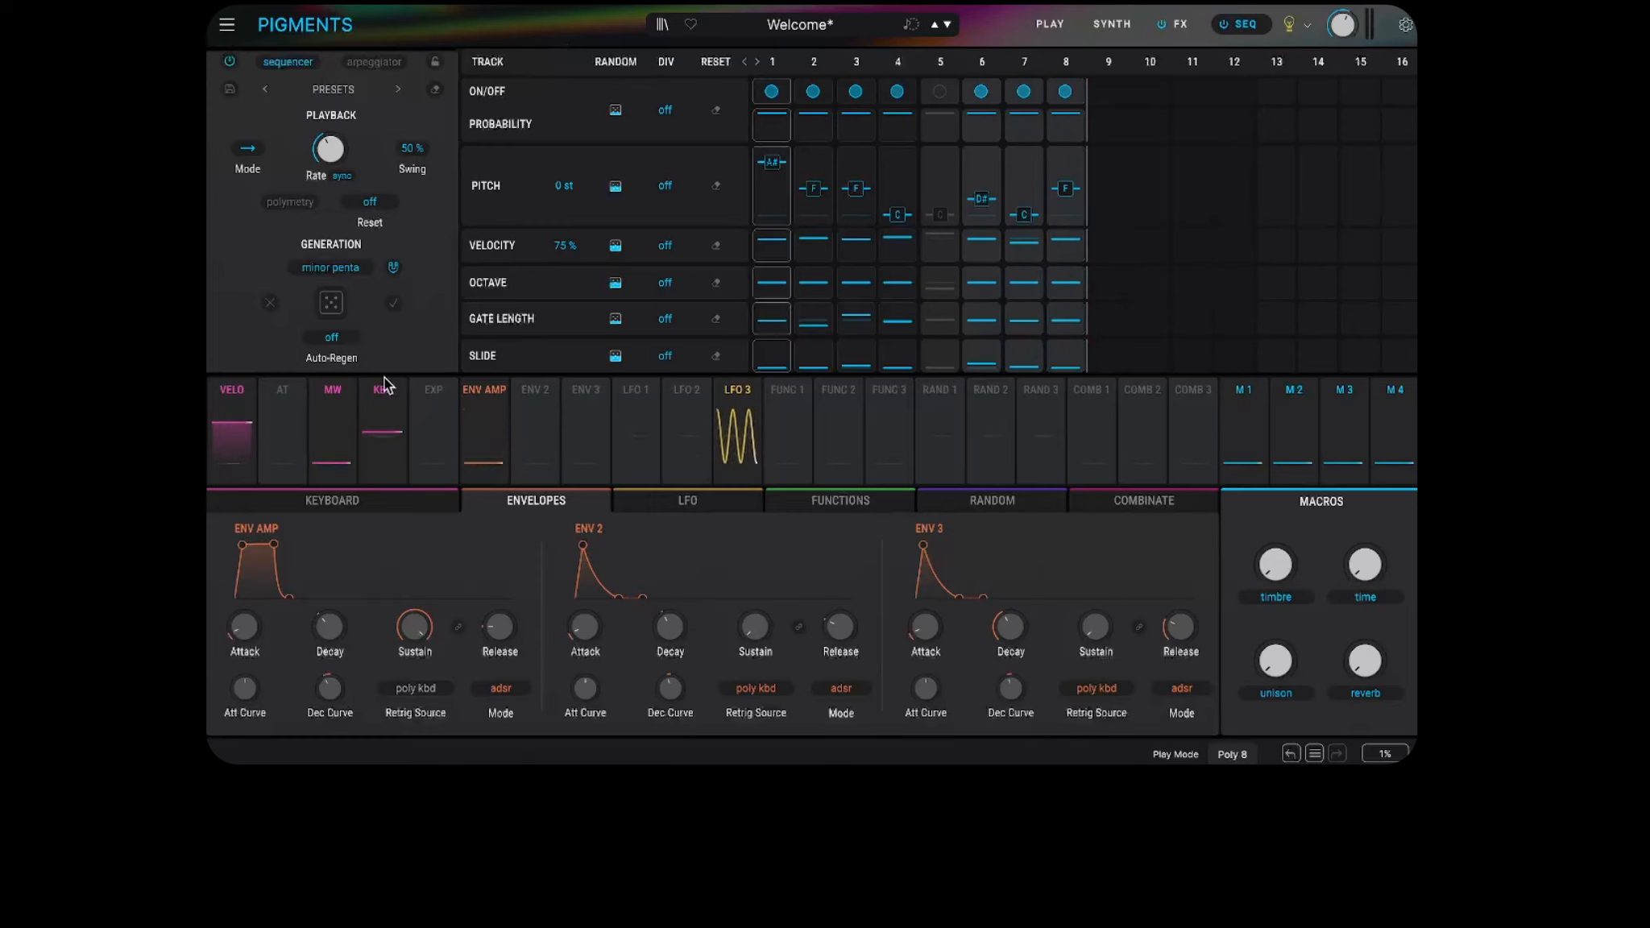
# Set the sequence's auto-regeneration to 1 bar and raise the randomization amounts of the gate length and slide tracks
pyautogui.click(330, 339)
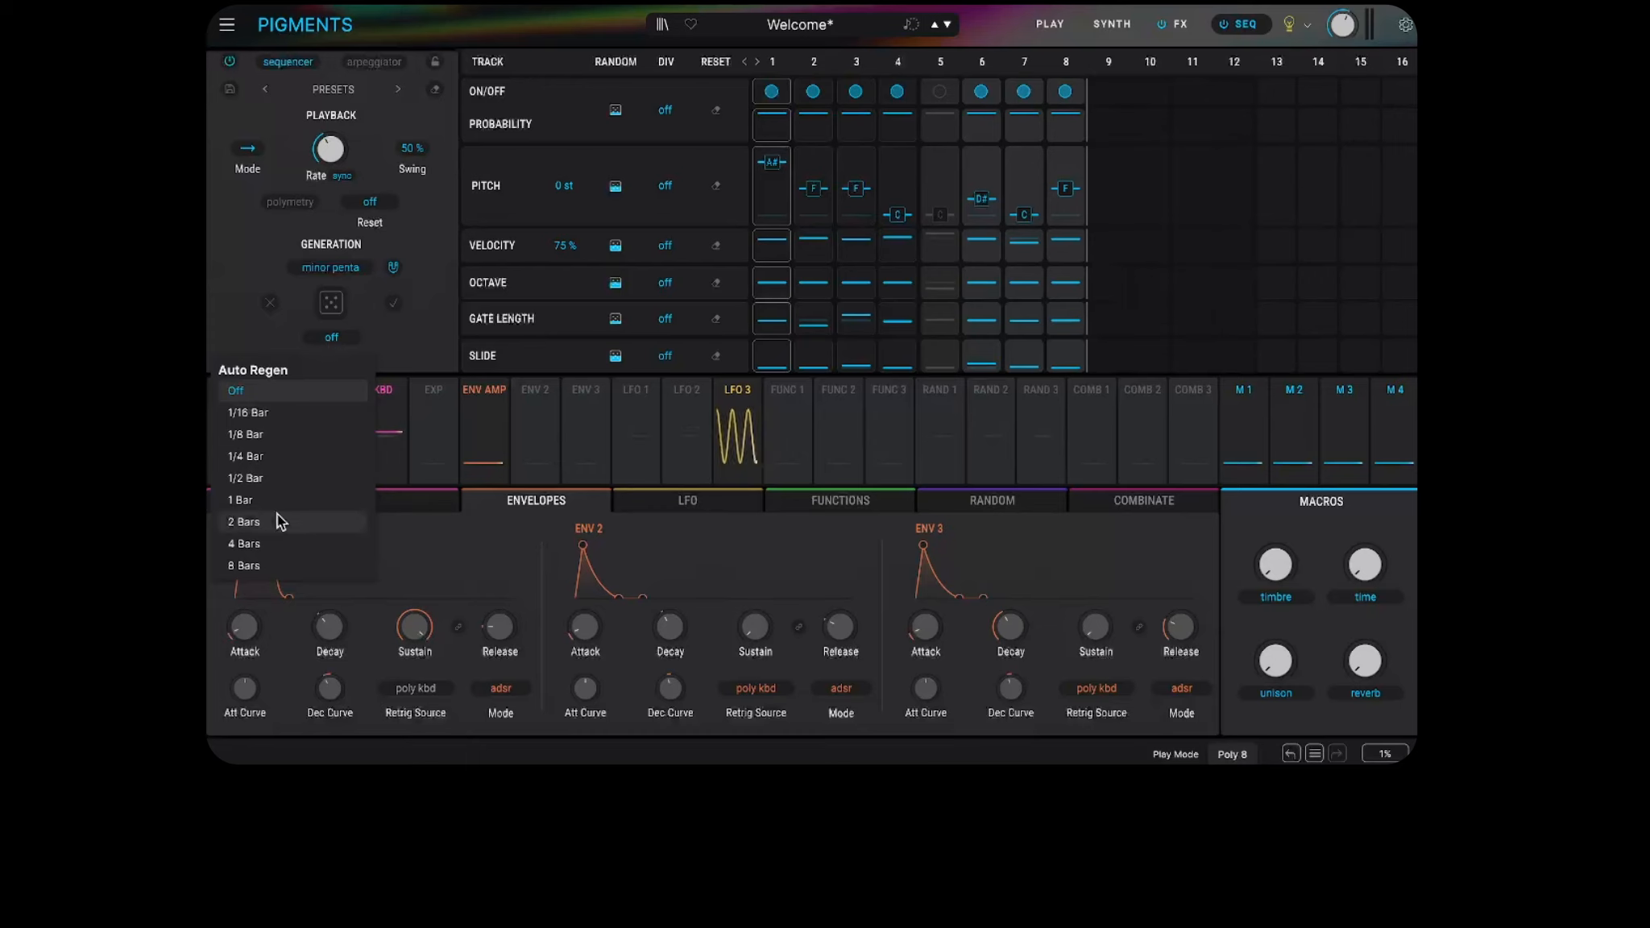
pyautogui.click(261, 501)
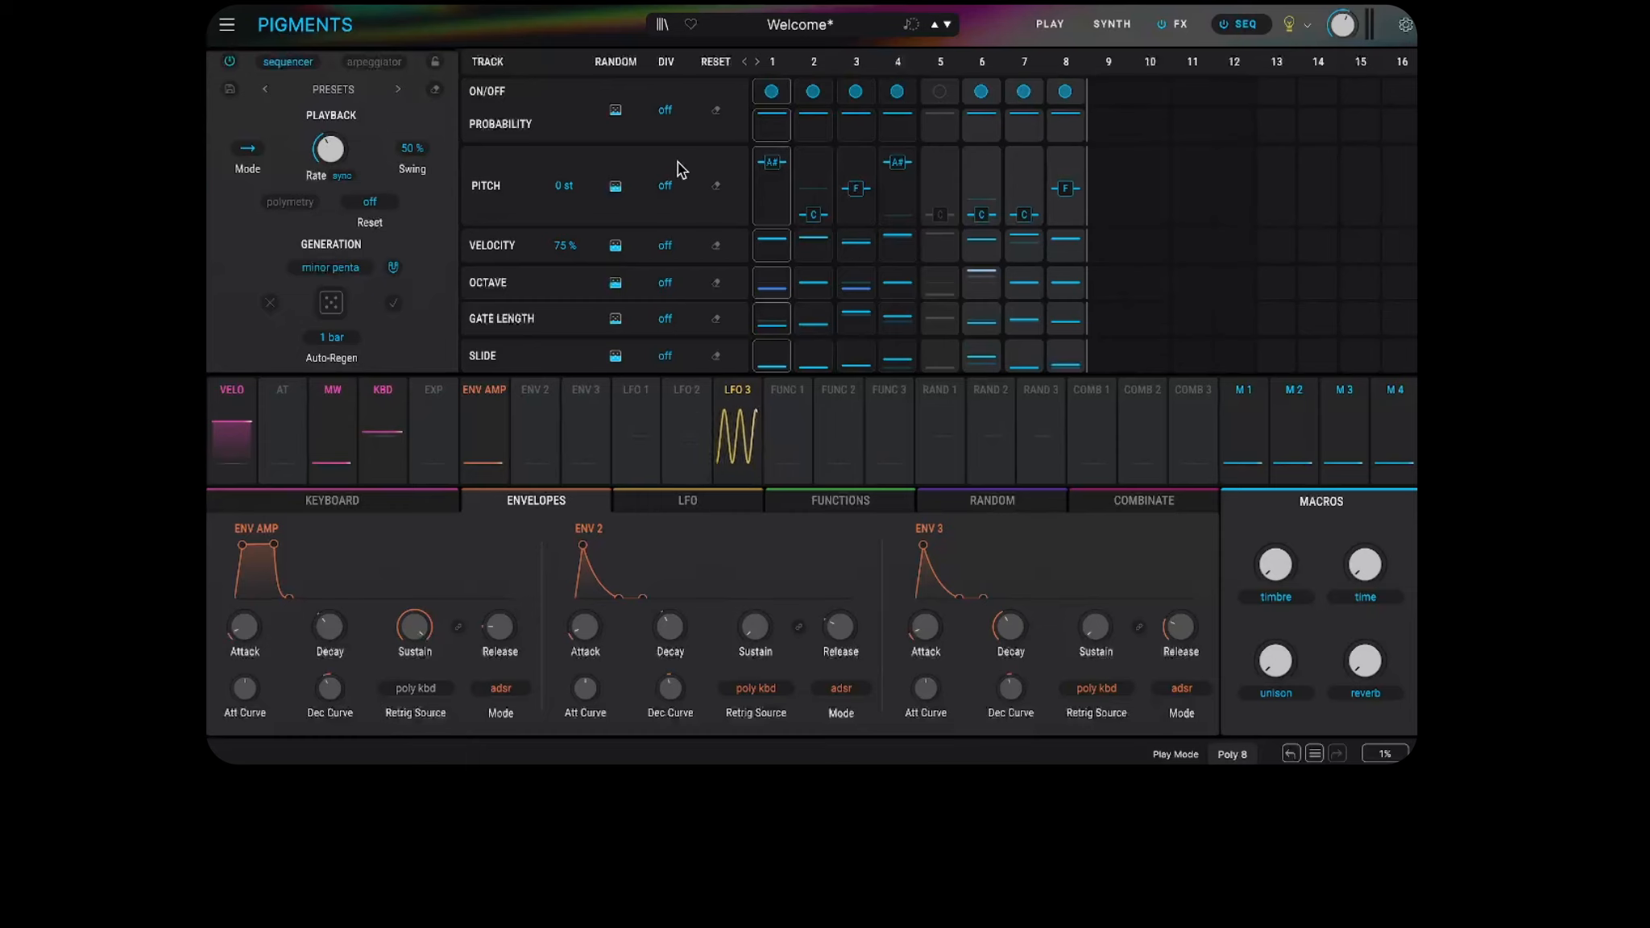
pyautogui.moveTo(616, 319); pyautogui.dragTo(615, 285)
pyautogui.moveTo(615, 356); pyautogui.dragTo(616, 342)
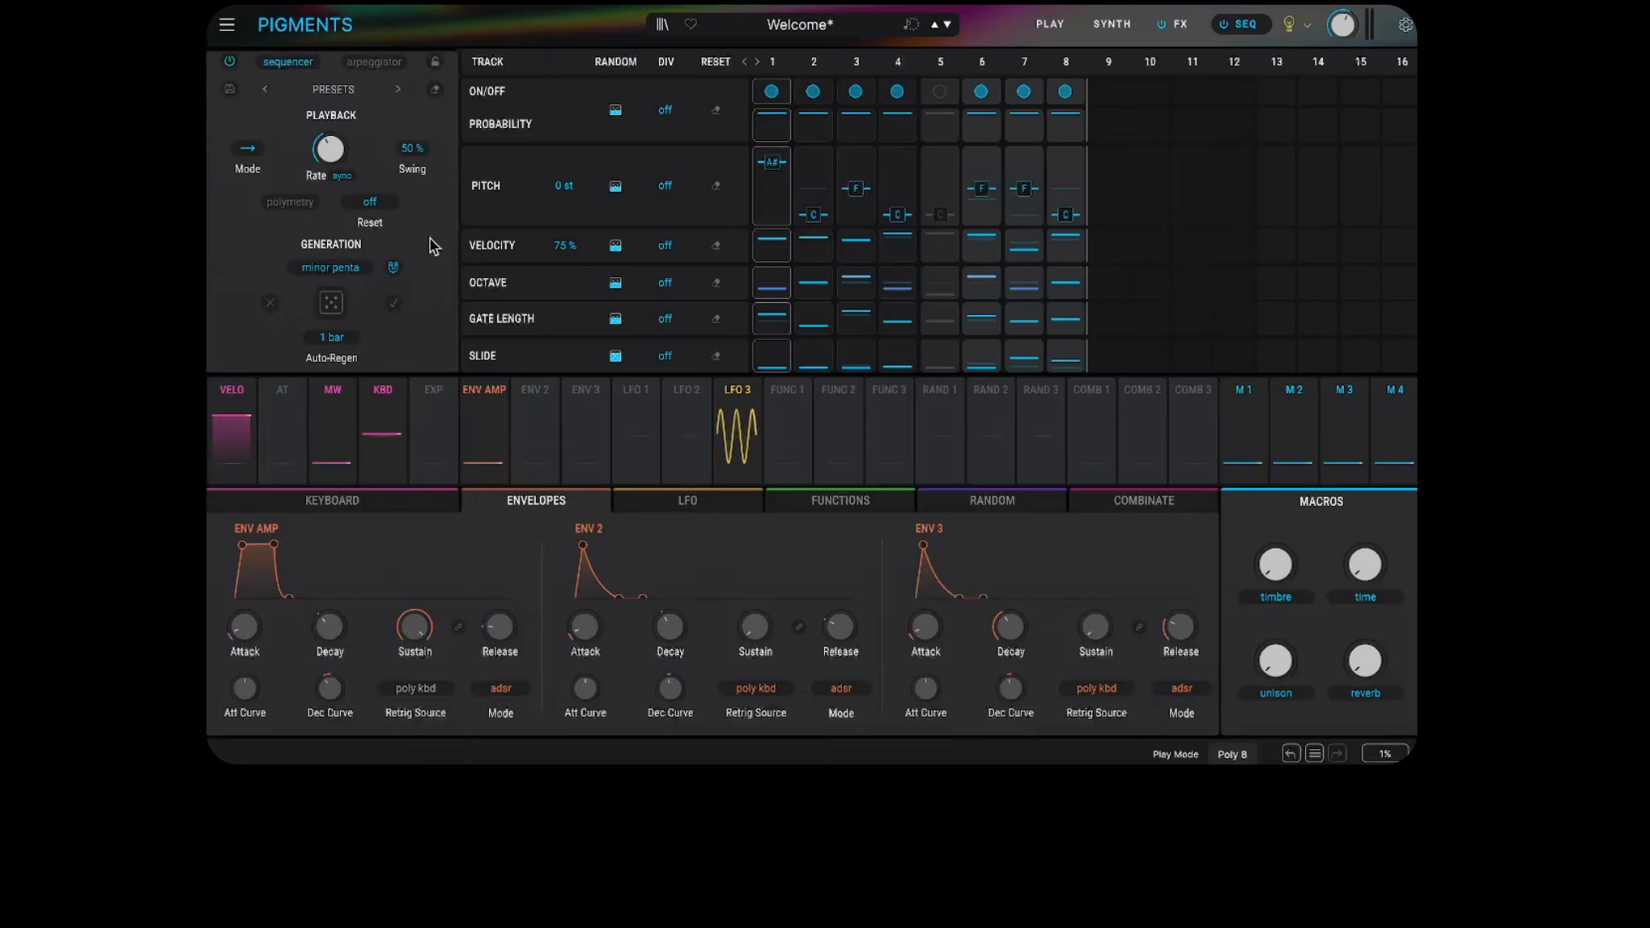
# Set the pitches of steps 1, 3 and 7 to F, D# and A# respectively, locking each of these steps against regeneration
pyautogui.click(778, 202)
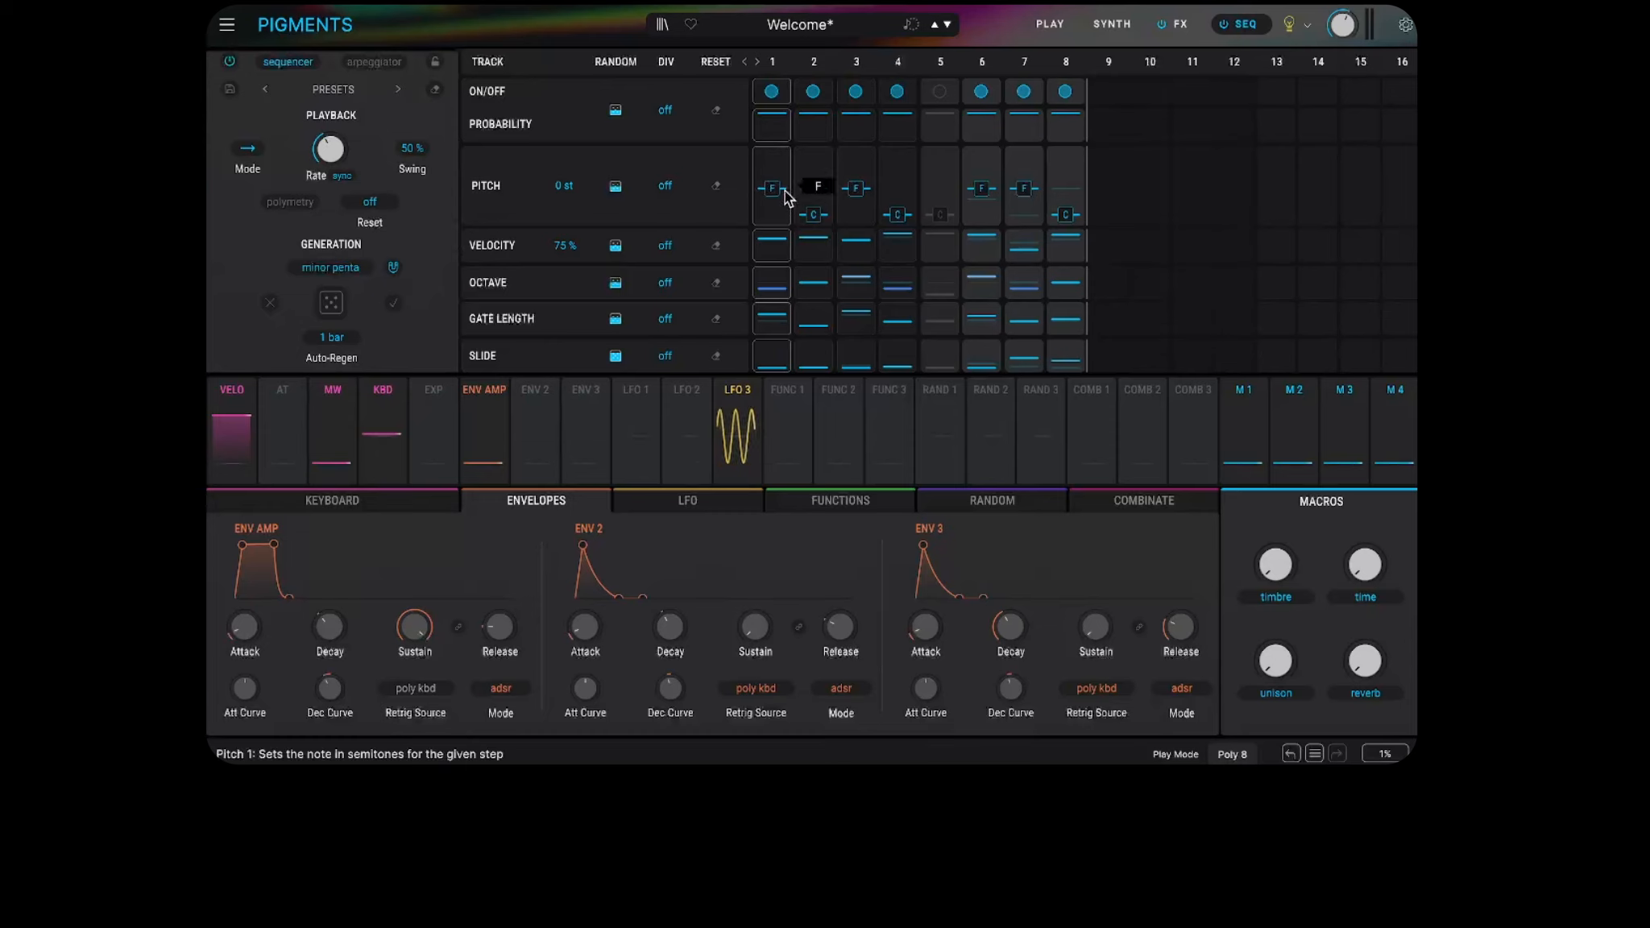
pyautogui.click(772, 63)
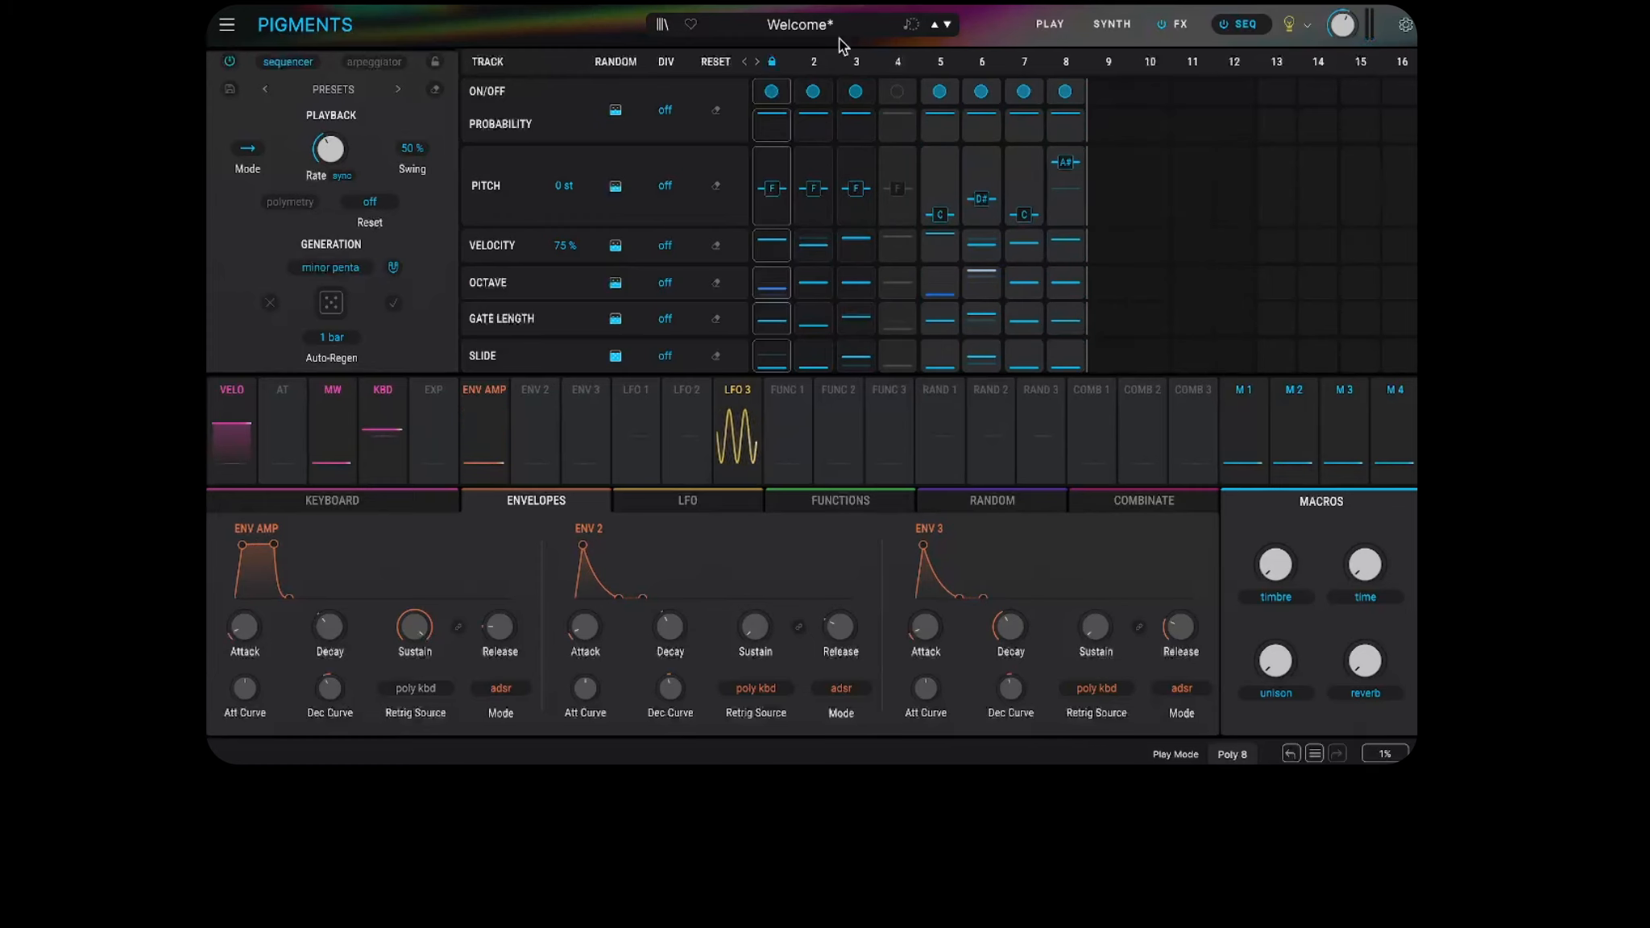
pyautogui.moveTo(859, 201)
pyautogui.mouseDown()
pyautogui.moveTo(861, 221)
pyautogui.moveTo(858, 208)
pyautogui.mouseUp()
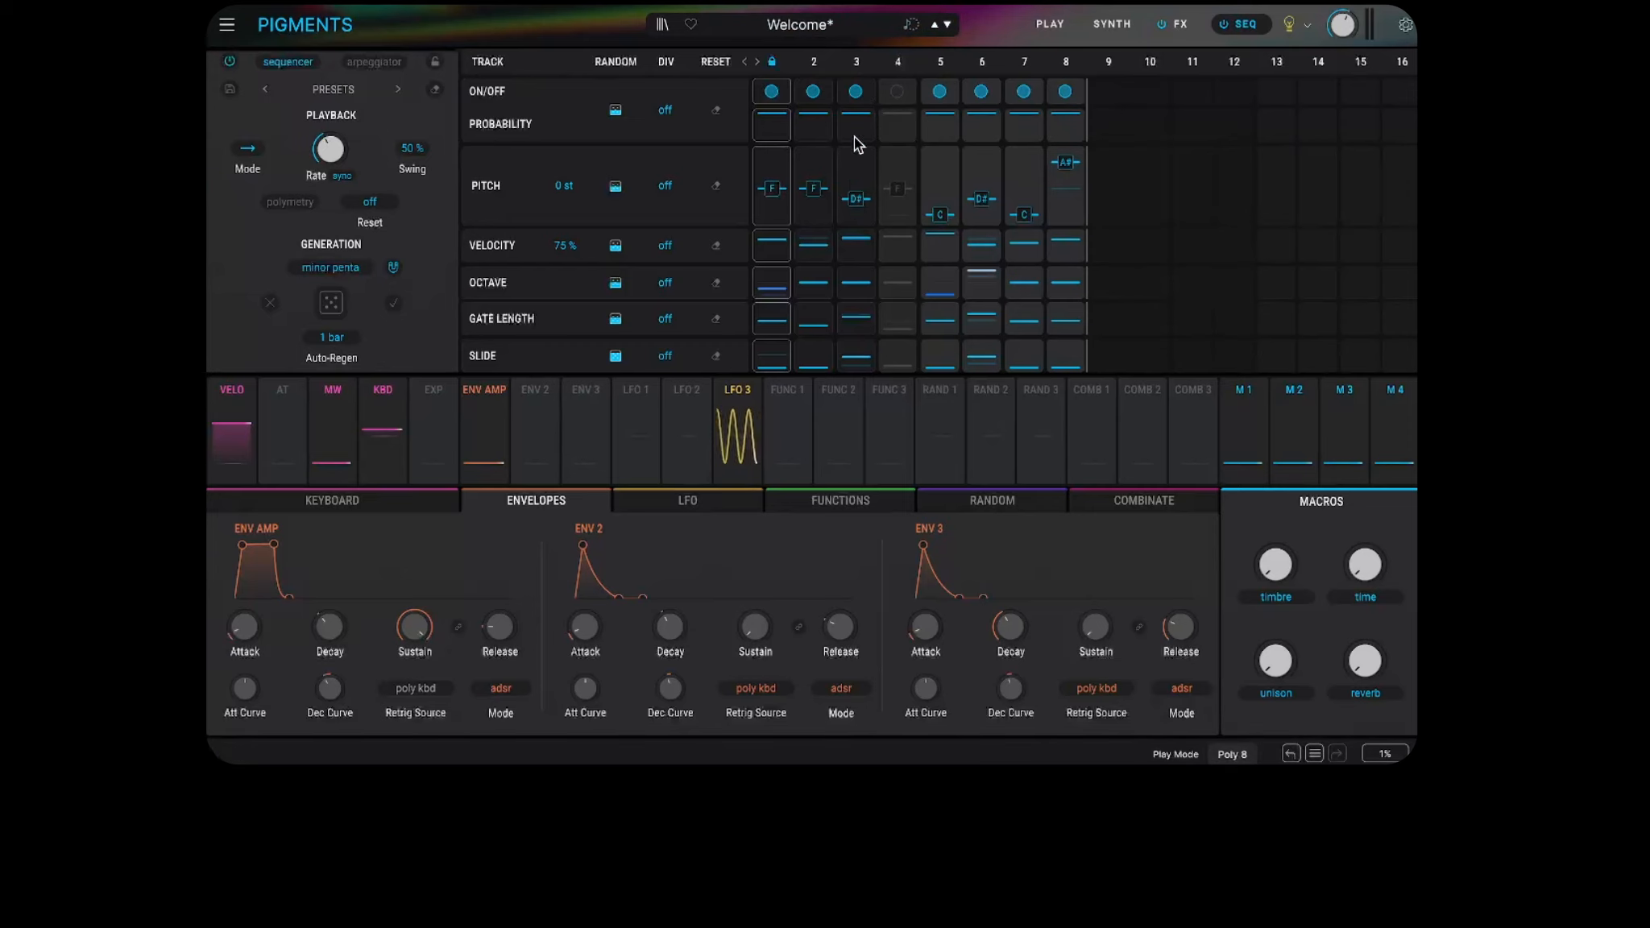
pyautogui.click(856, 63)
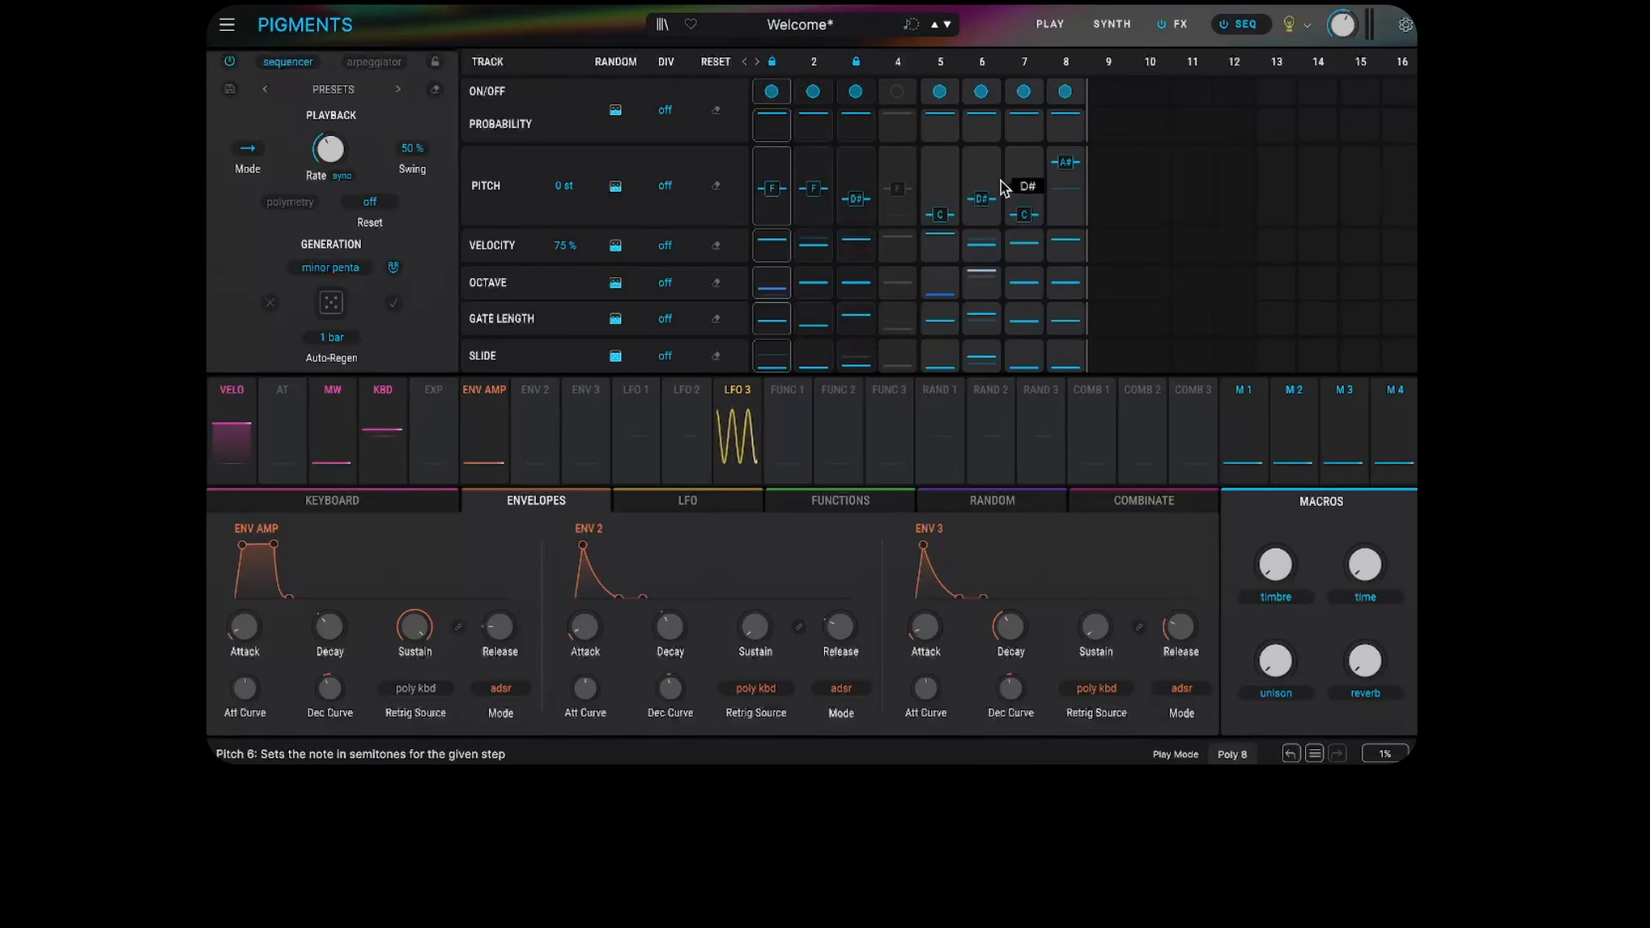
pyautogui.moveTo(1021, 211); pyautogui.dragTo(1047, 146)
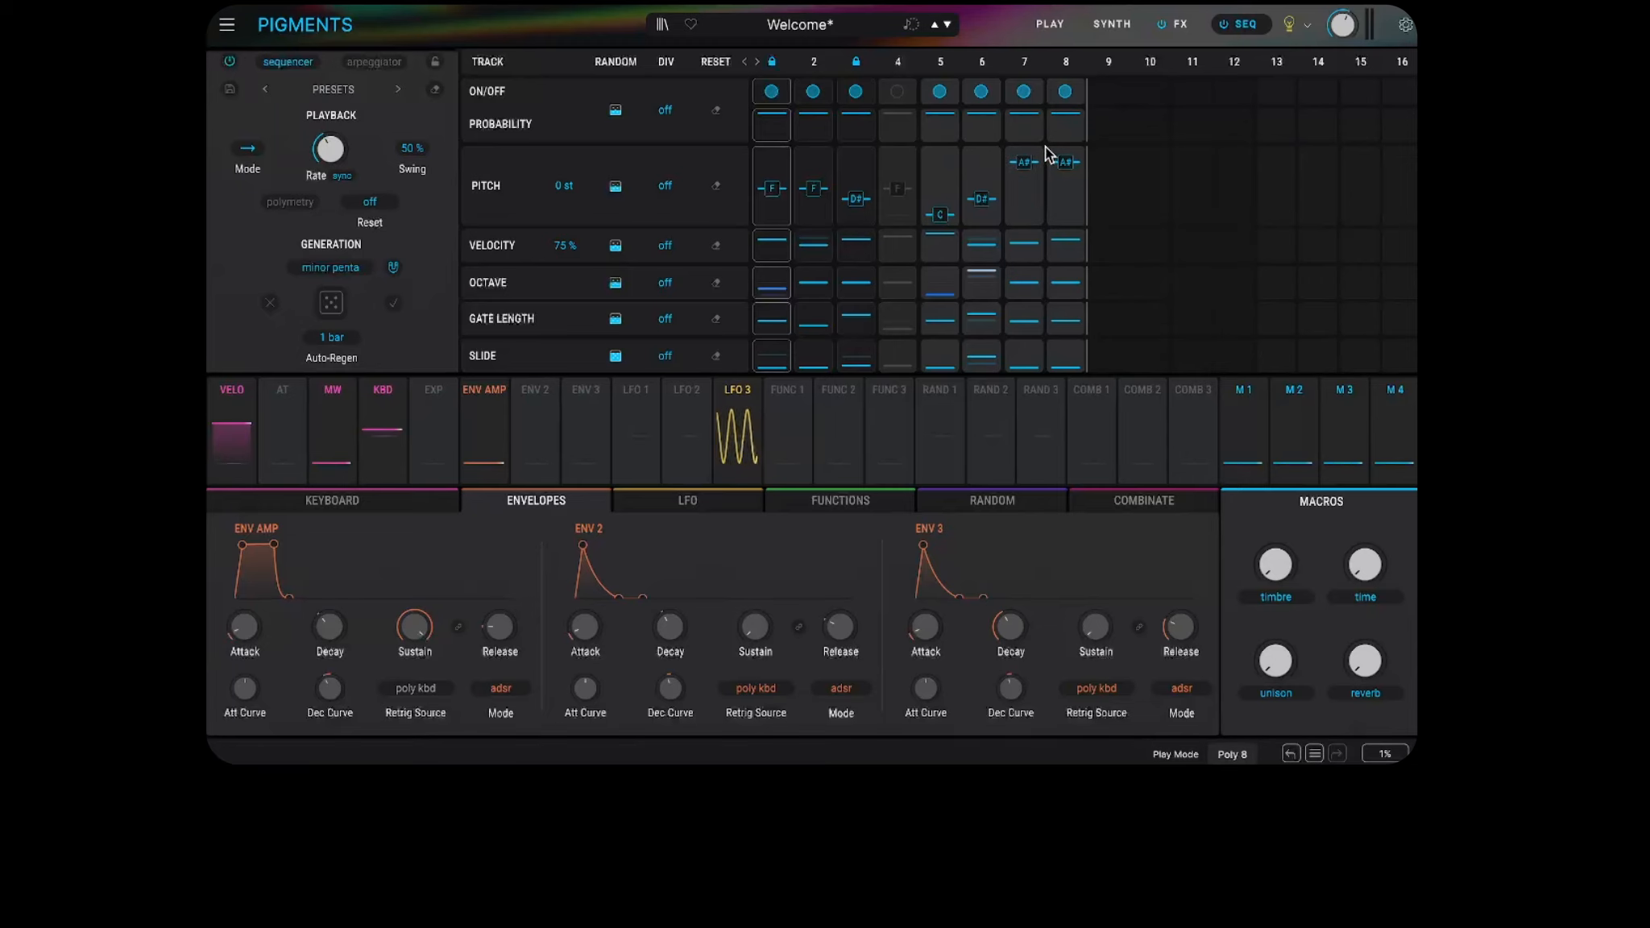
pyautogui.click(1024, 62)
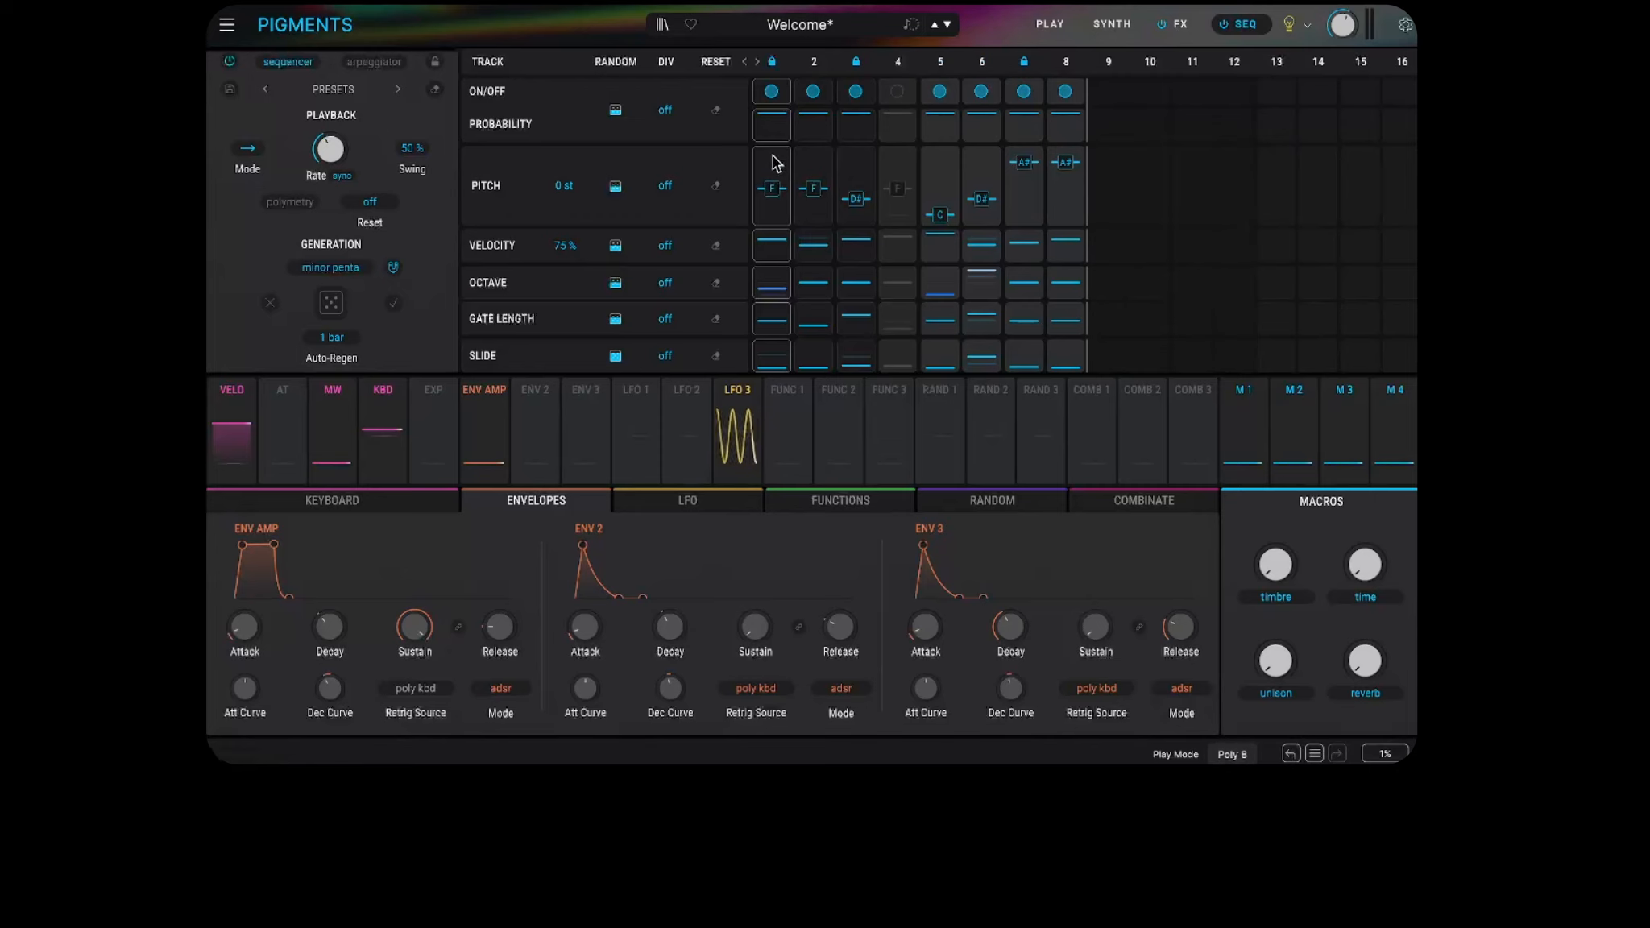